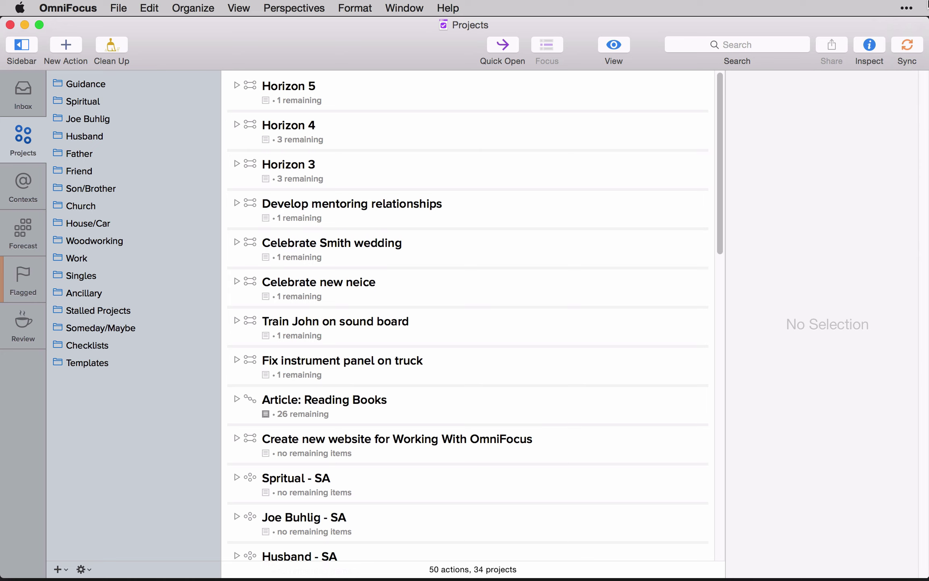
Add a custom perspective named "New Perspective" and enlarge the Perspectives window to show more of its settings
left_click(299, 8)
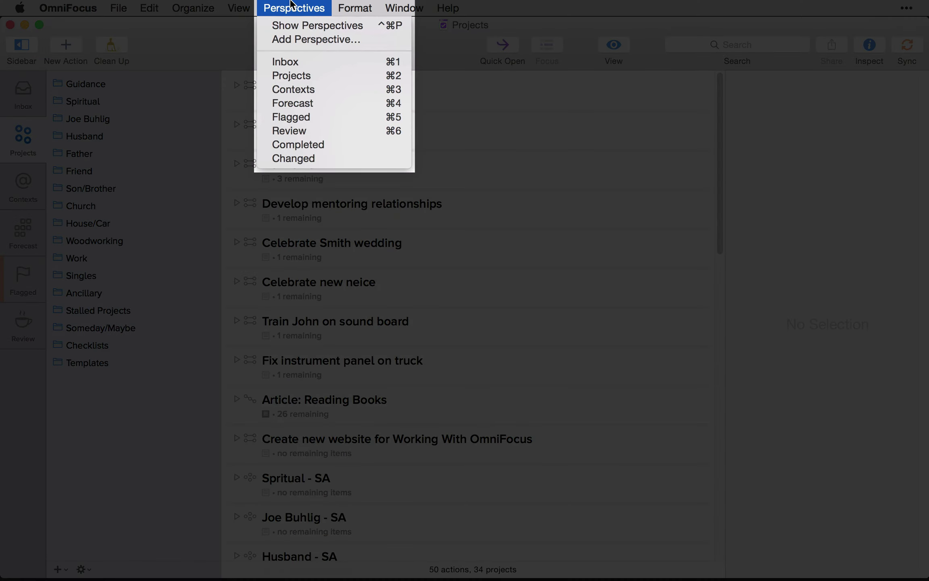
left_click(290, 36)
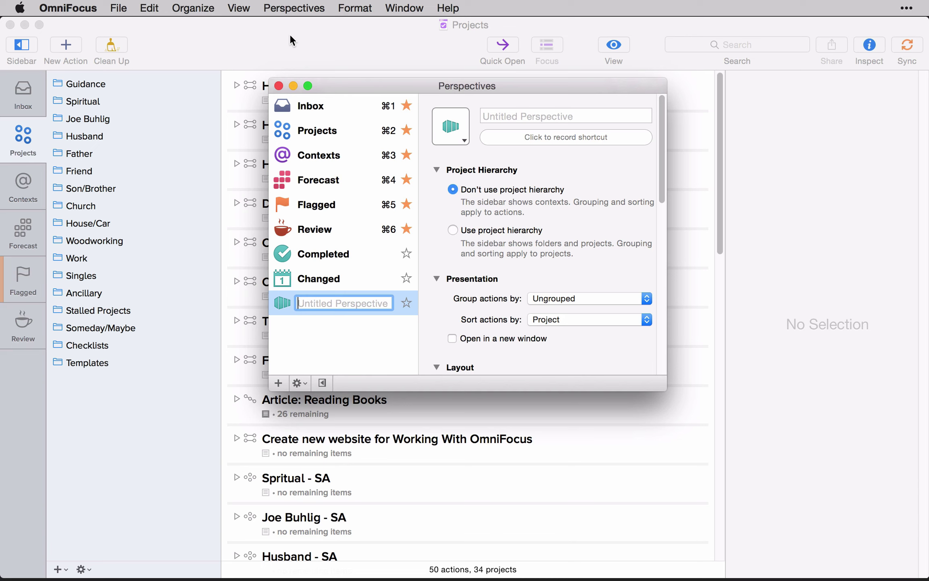
type("New Perspective")
key("Return")
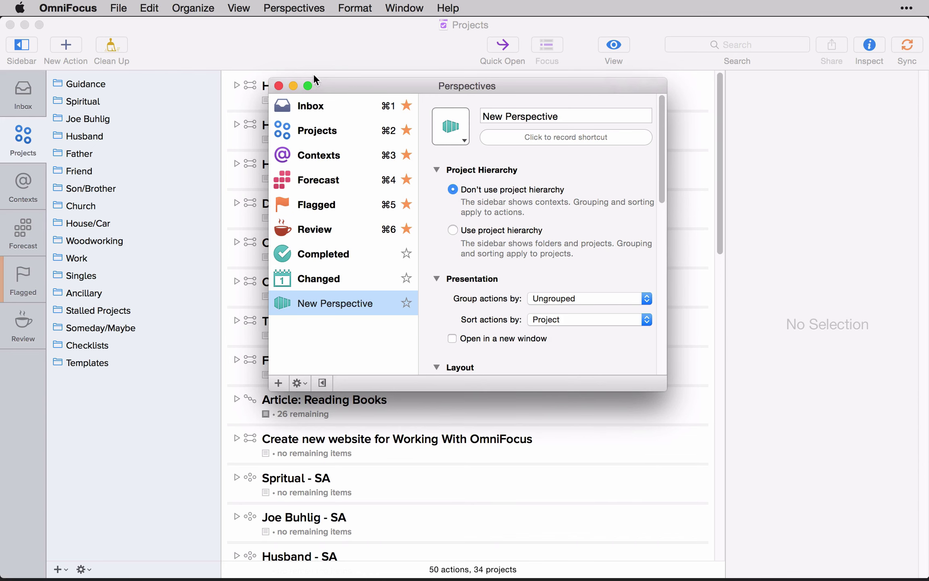
left_click_drag(342, 88, 304, 23)
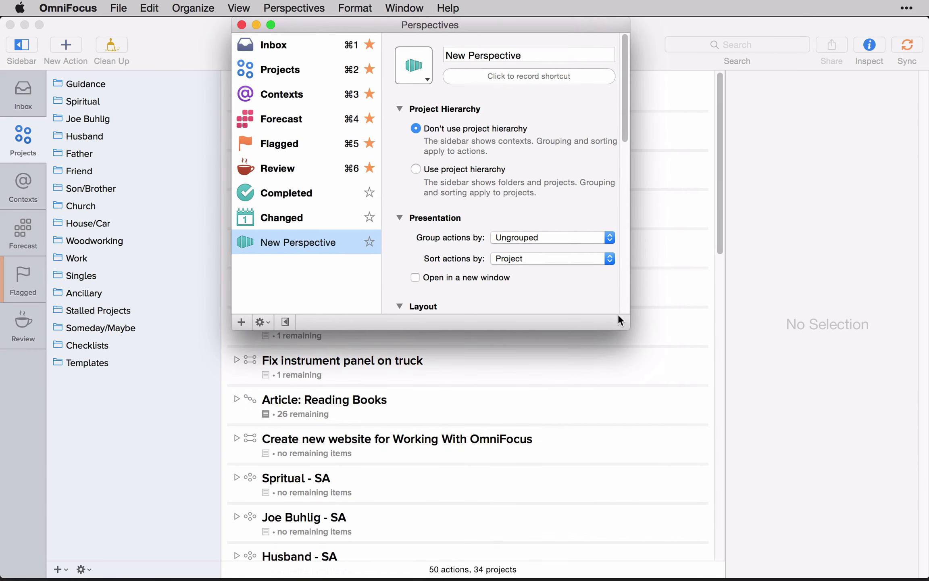
left_click_drag(630, 330, 678, 575)
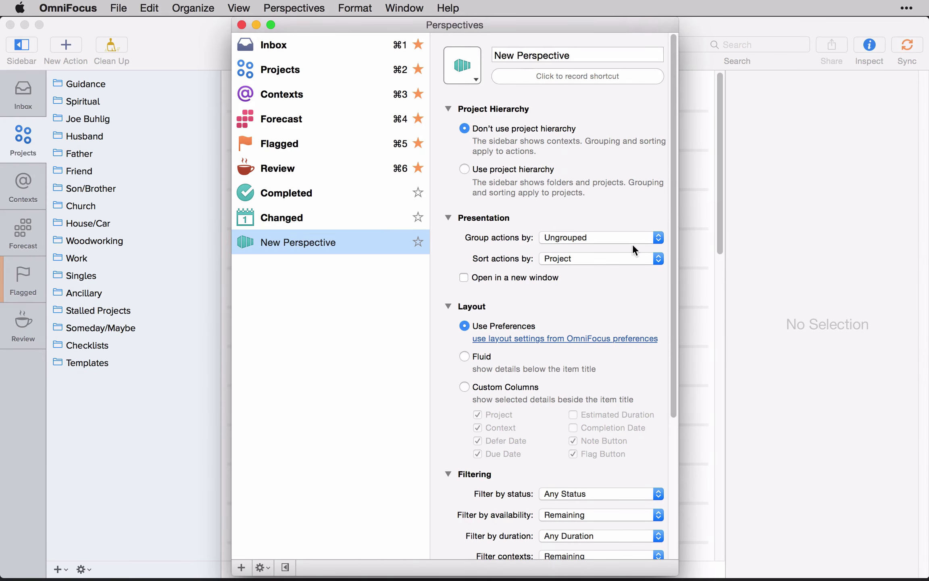
Group New Perspective's actions by Flagged and open that perspective in the main window
left_click(646, 237)
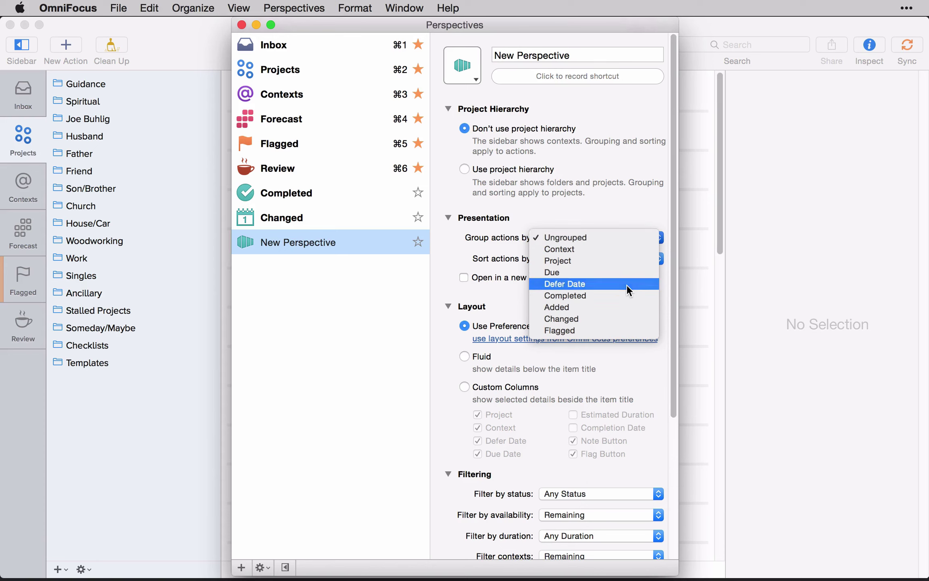
left_click(621, 329)
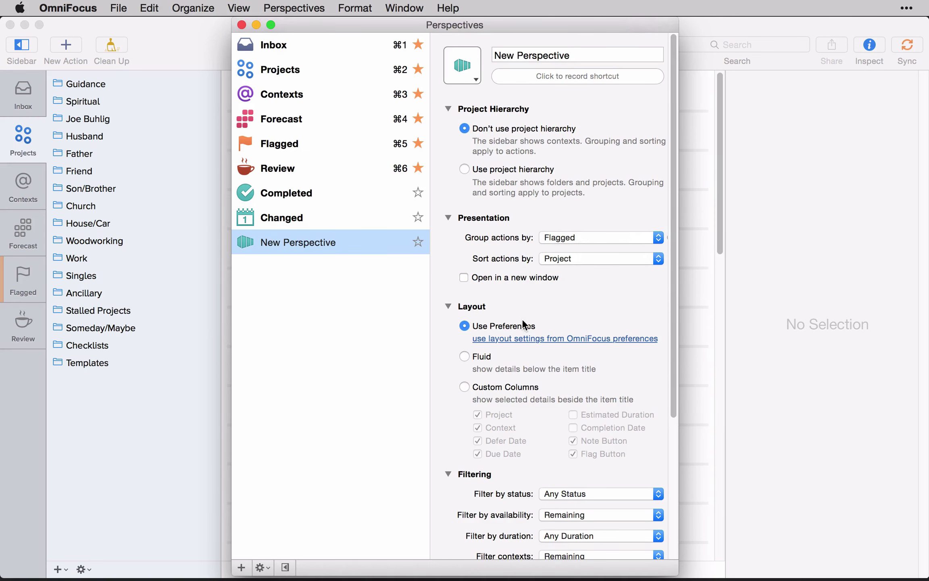
double_click(245, 243)
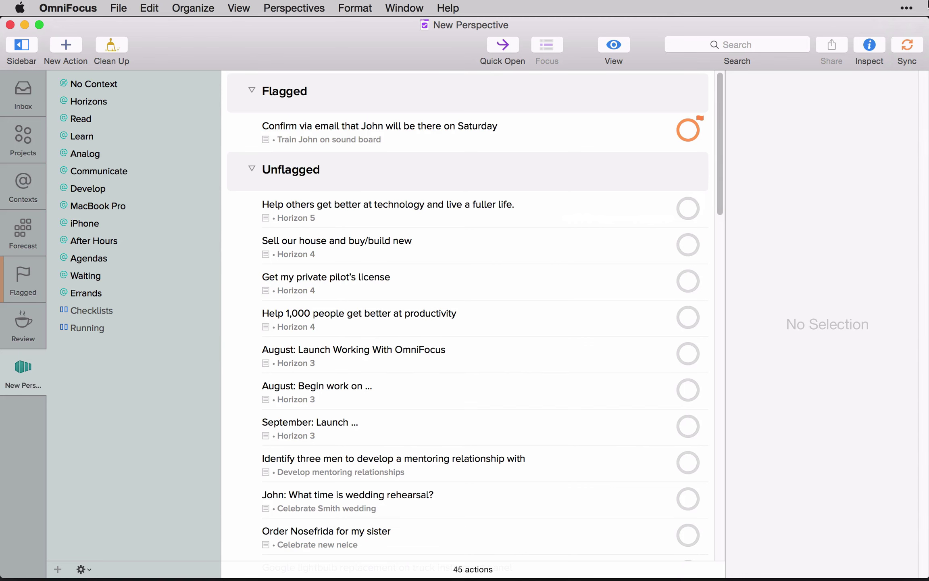
Change New Perspective's action grouping to Changed and view the regrouped outline unobstructed
key("ctrl+super+p")
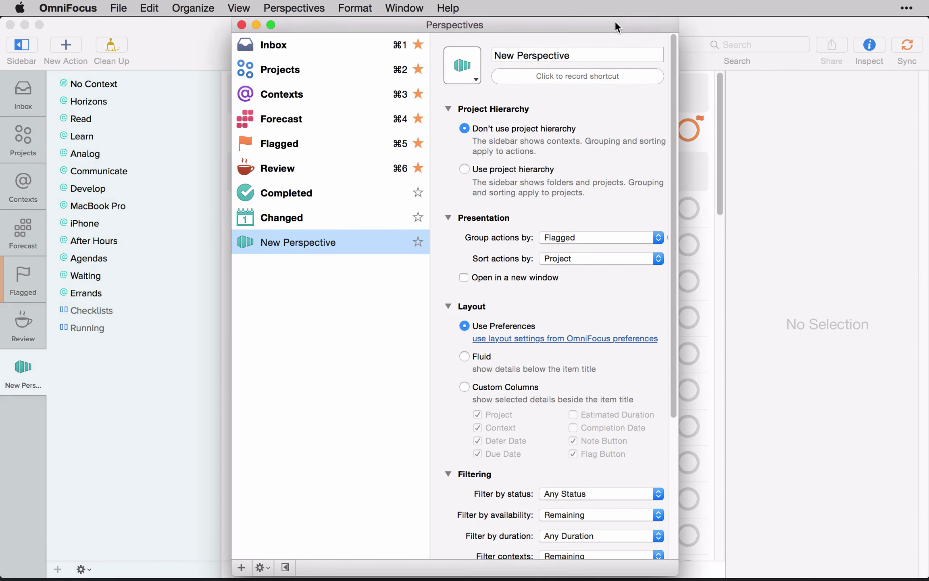
left_click_drag(616, 23, 842, 12)
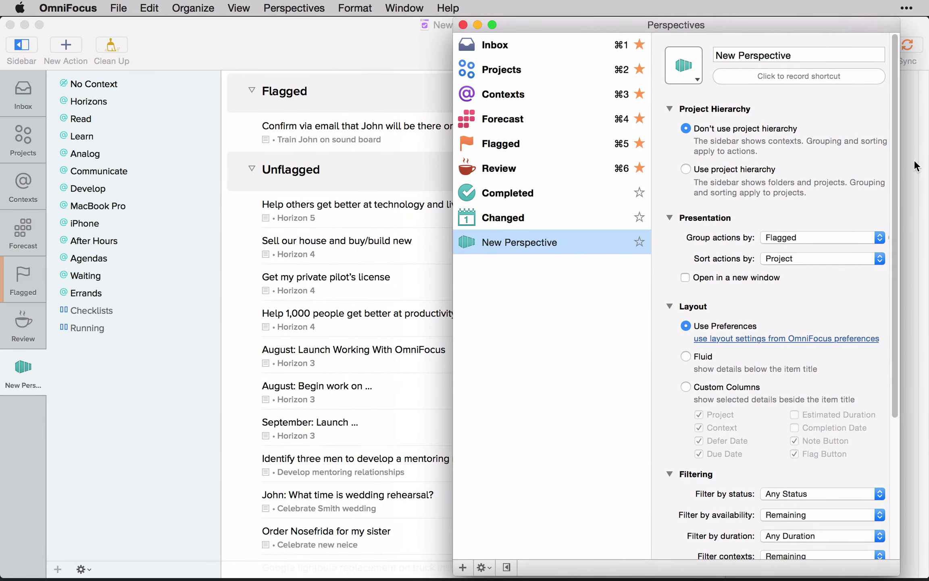
left_click(827, 233)
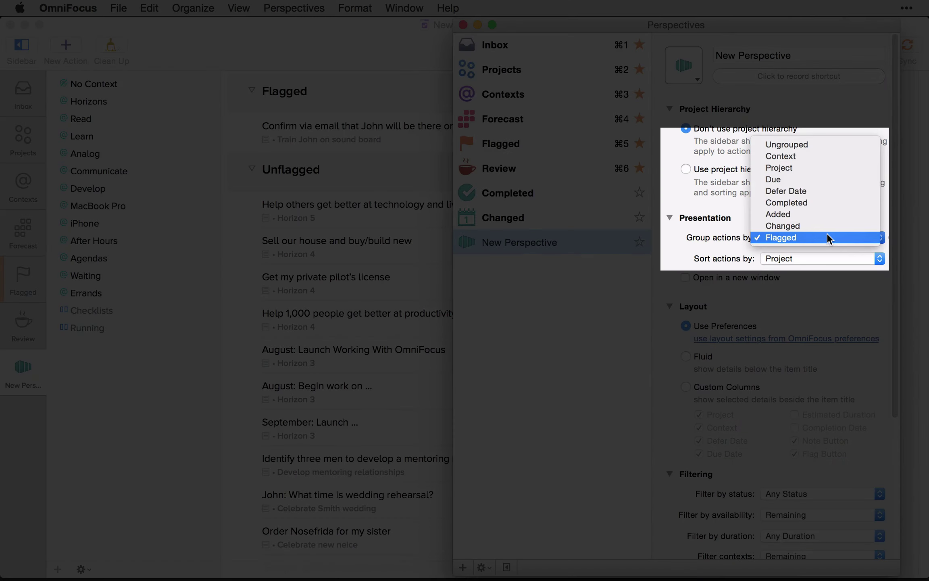
left_click(826, 226)
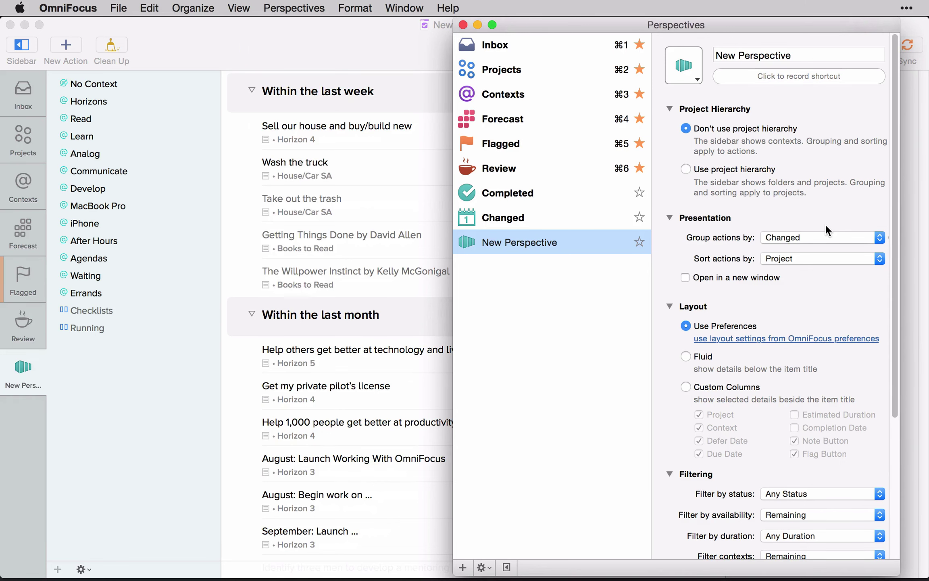
key("super+w")
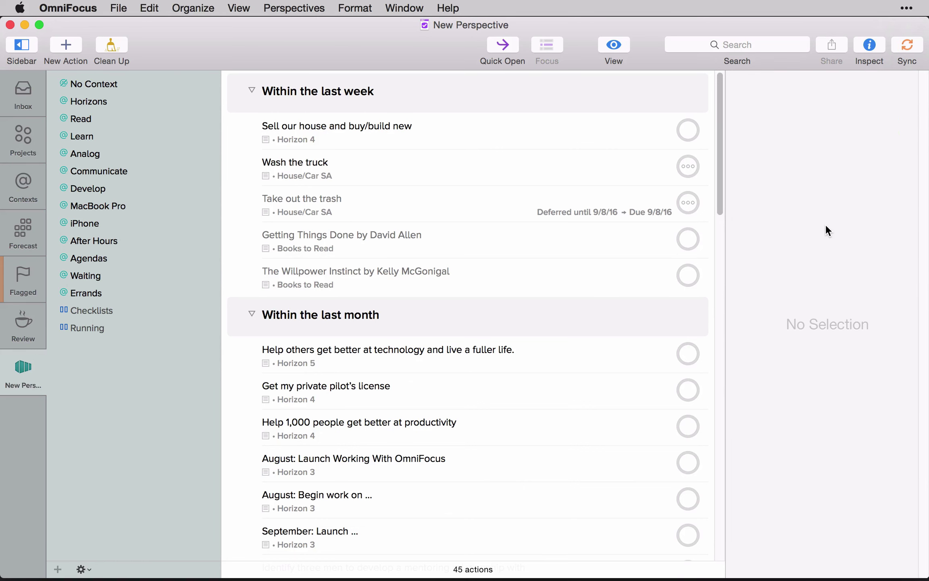
Reopen the perspective settings and sort New Perspective's actions by Name
key("alt+super+p")
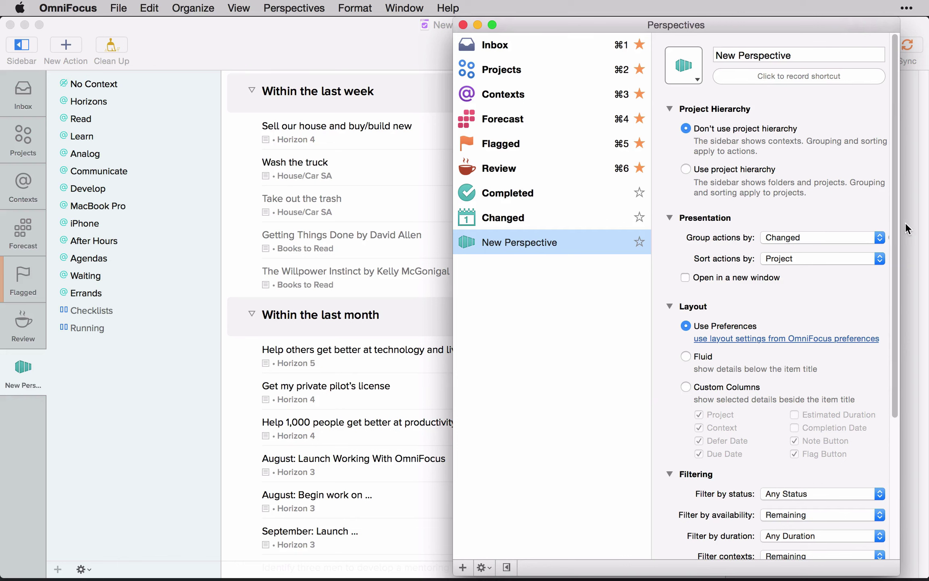
left_click(881, 260)
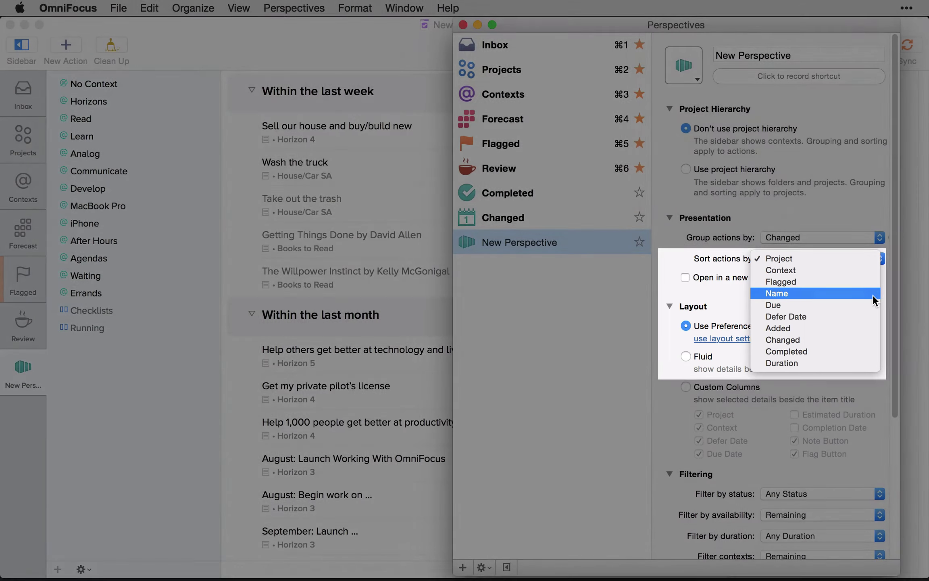
left_click(873, 295)
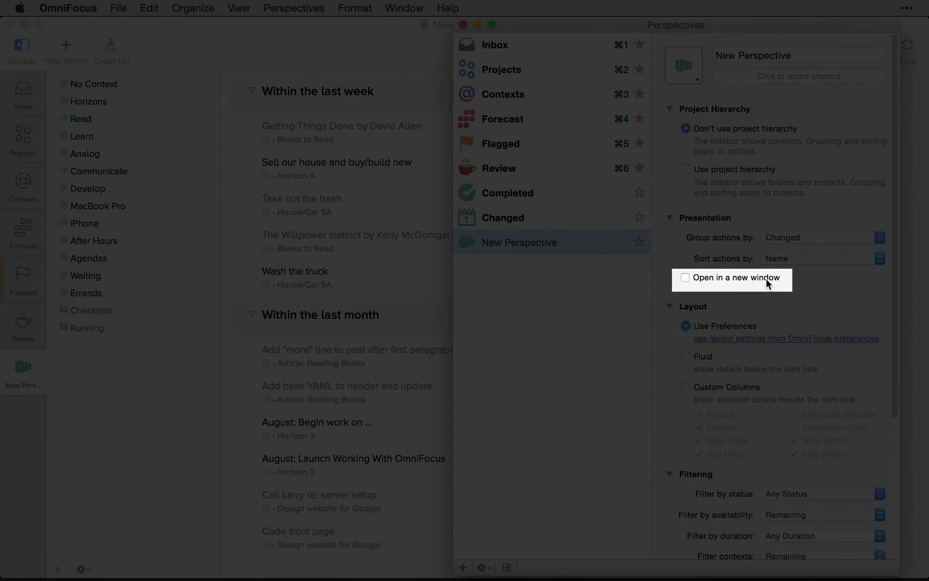
Try opening New Perspective in a new window and turn that option back off
left_click(766, 278)
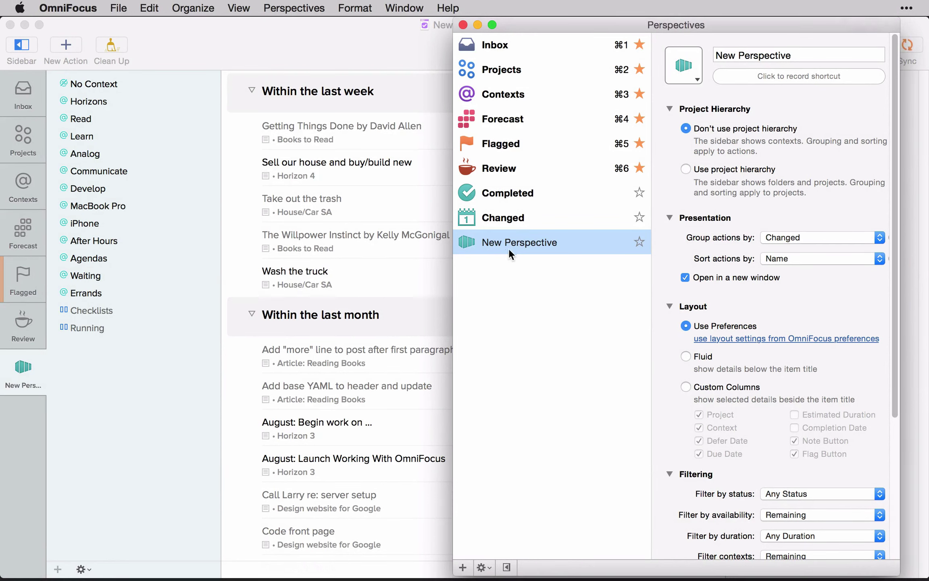
double_click(469, 242)
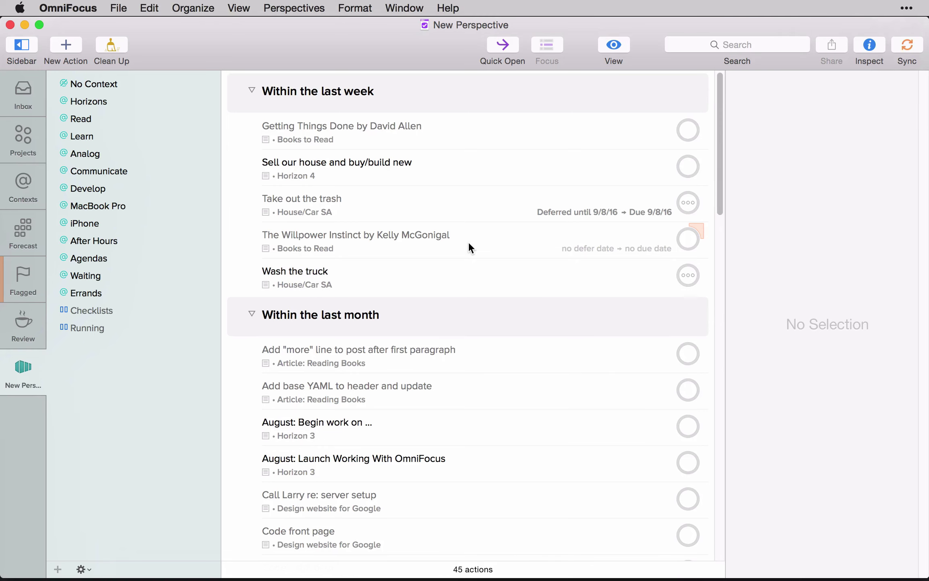
key("ctrl+super+p")
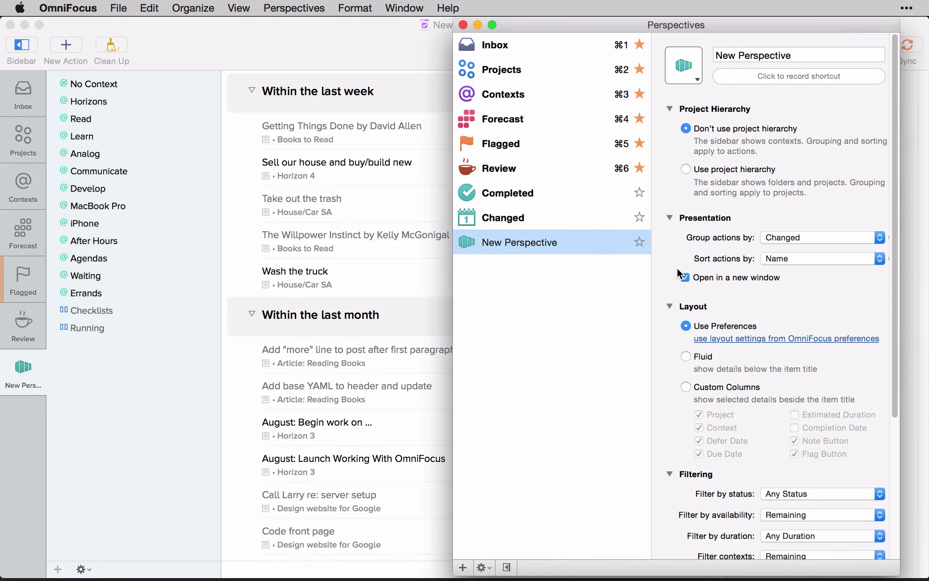
left_click(685, 278)
Switch New Perspective's layout to Custom Columns without the Note Button and Flag Button, and view the outline
scroll(815, 295, "down", 5)
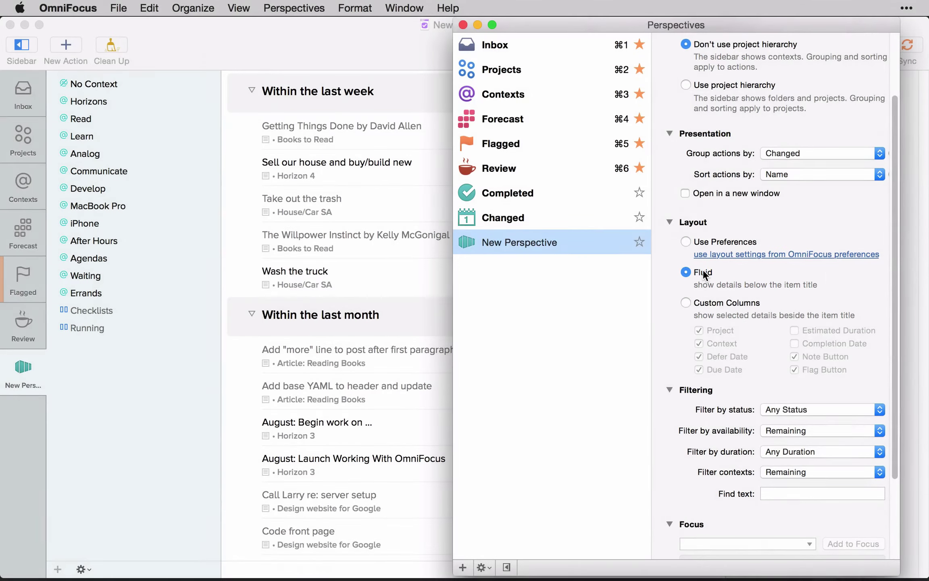
left_click(706, 304)
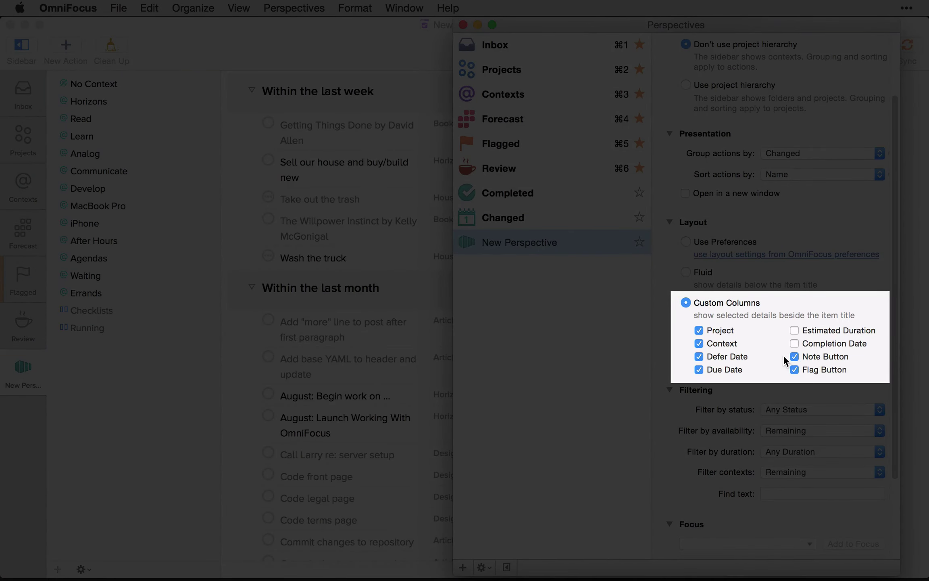
left_click(794, 357)
left_click(794, 369)
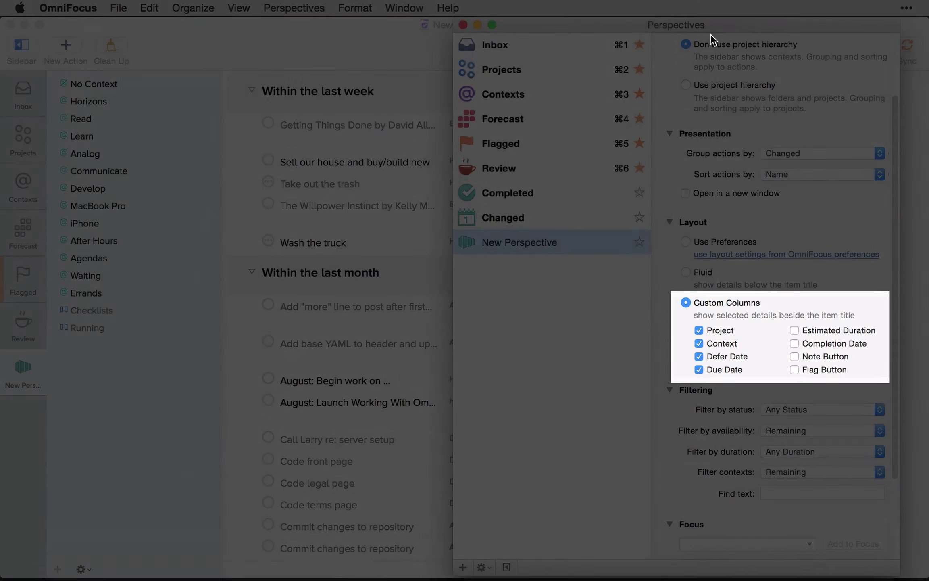
key("super+w")
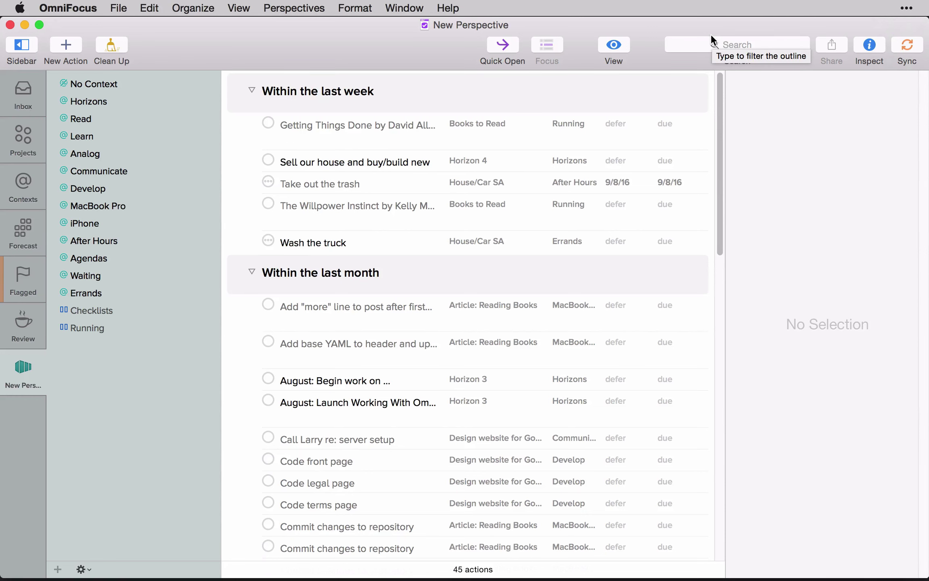
Try the Fluid layout on New Perspective's outline and set its layout back to Use Preferences
key("super+shift+p")
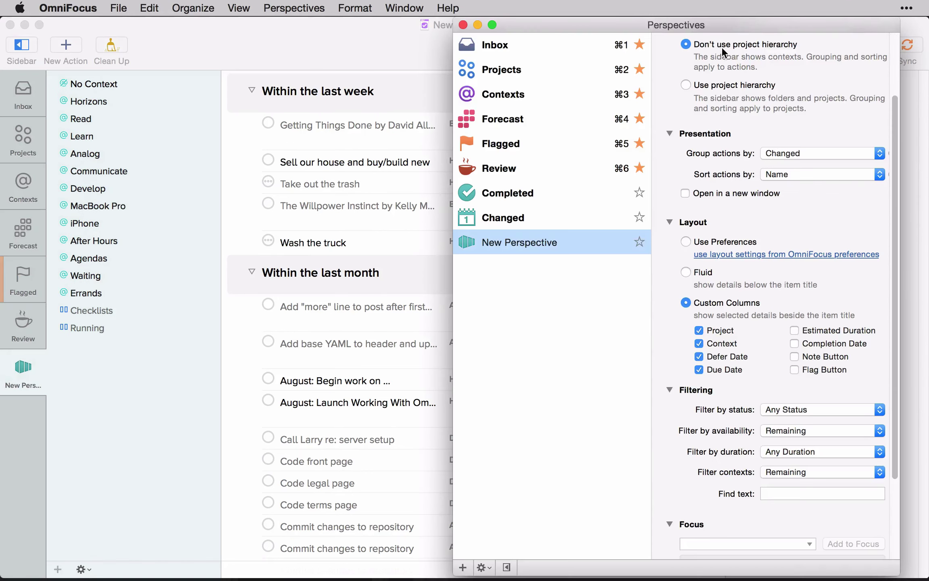
left_click(708, 269)
key("super+w")
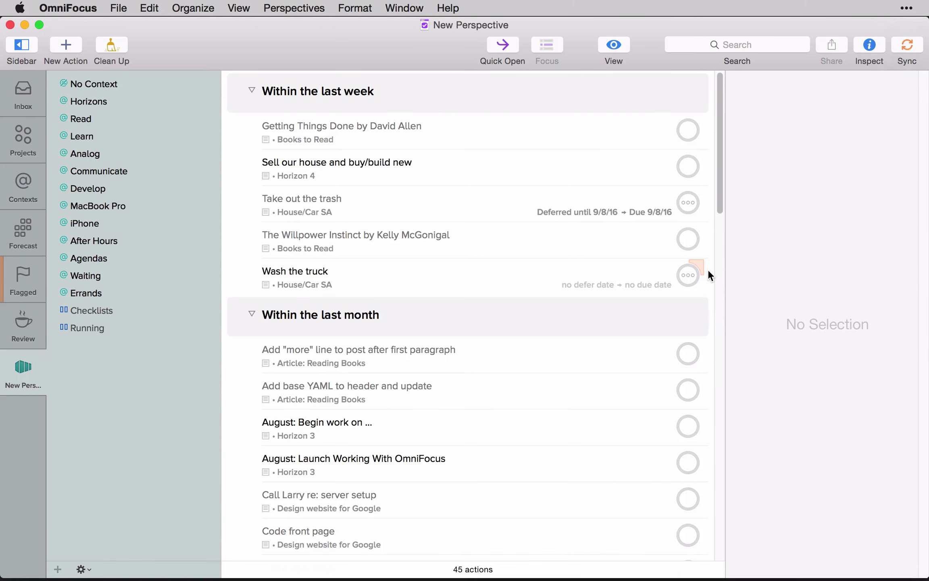
key("ctrl+super+p")
left_click(709, 241)
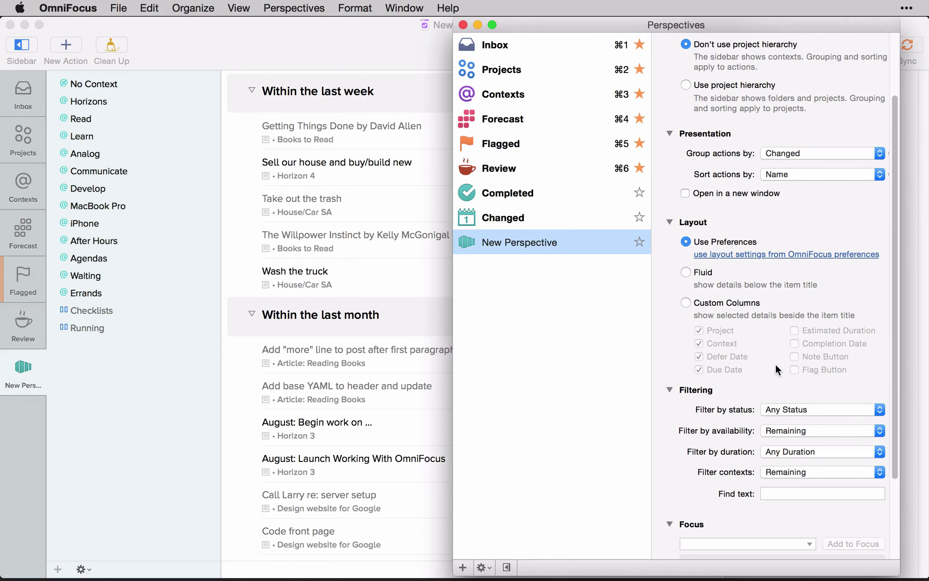
Try filtering New Perspective by Flagged status and by Unflagged status
scroll(775, 363, "down", 5)
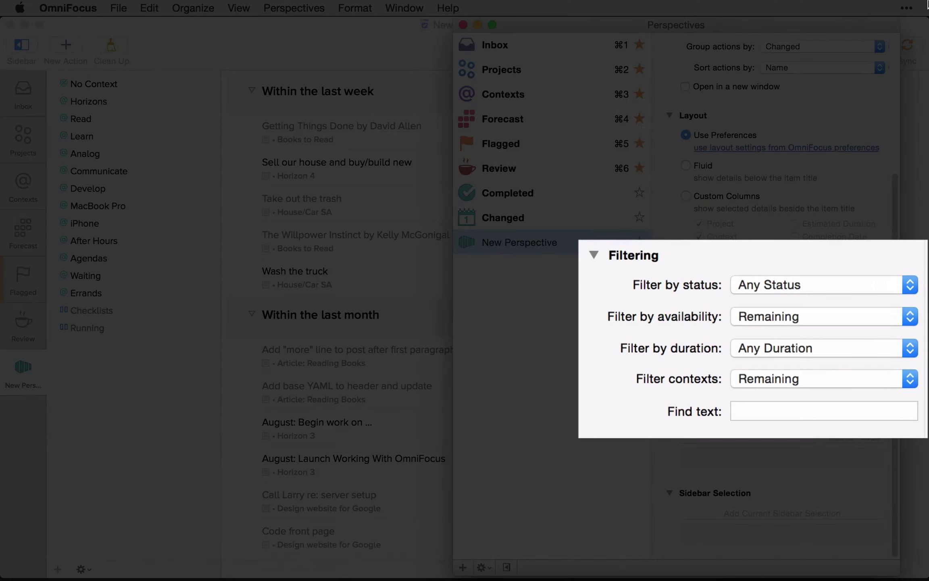
left_click(911, 287)
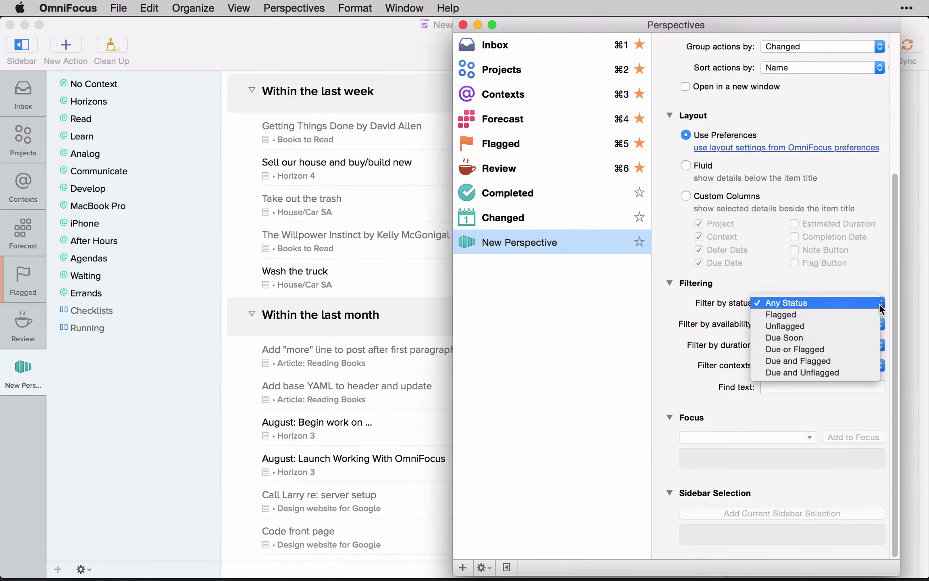
left_click(878, 313)
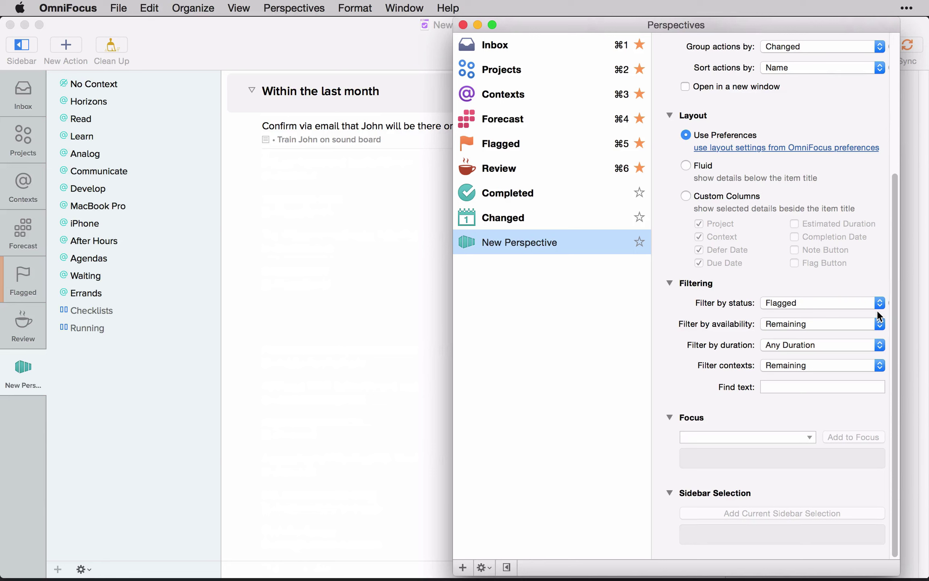
left_click(877, 306)
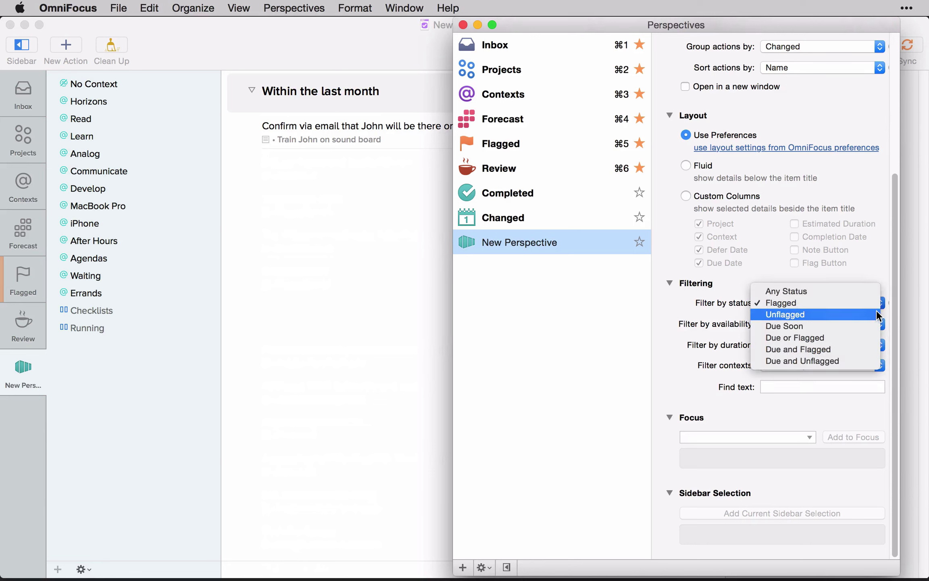
left_click(876, 313)
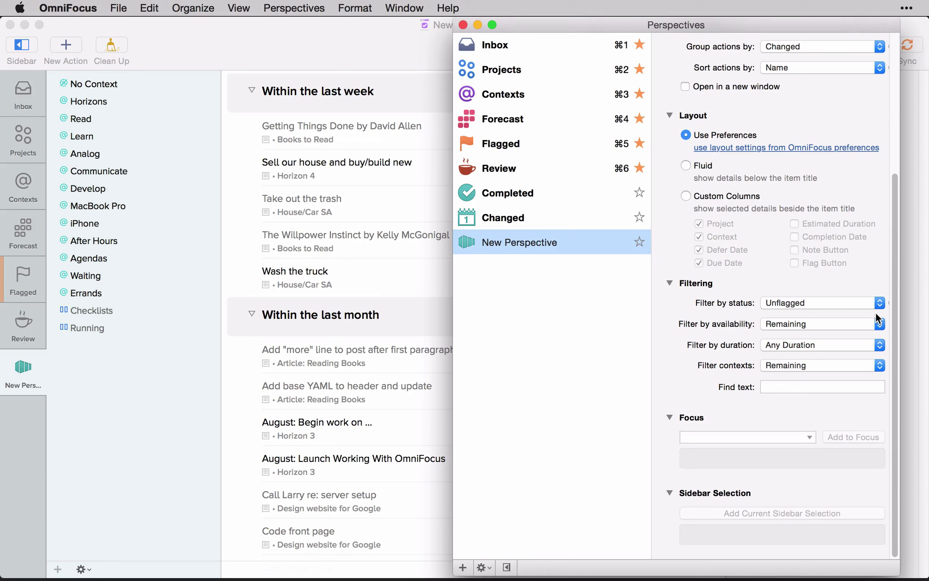
Try the Due or Flagged status filter and reset the filter to Any Status
left_click(880, 305)
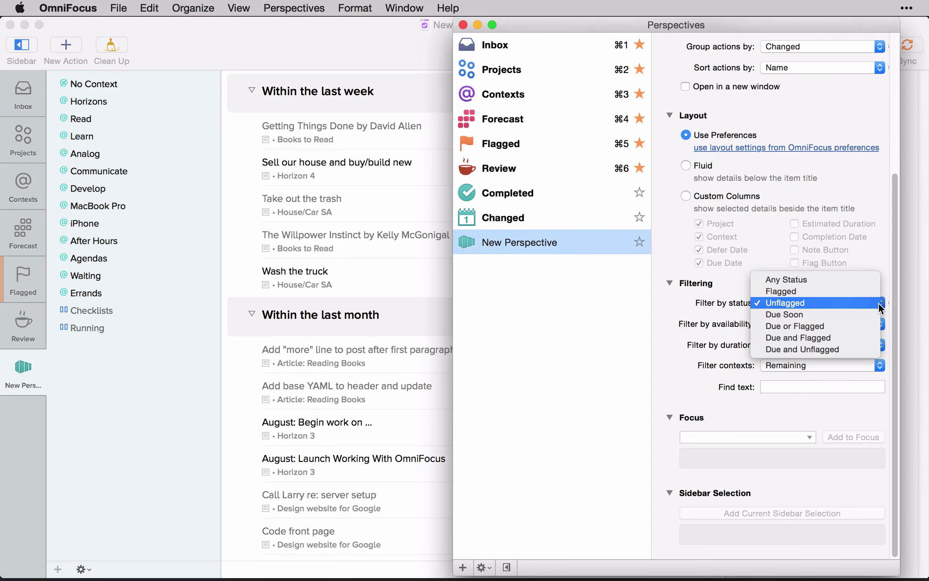
left_click(867, 323)
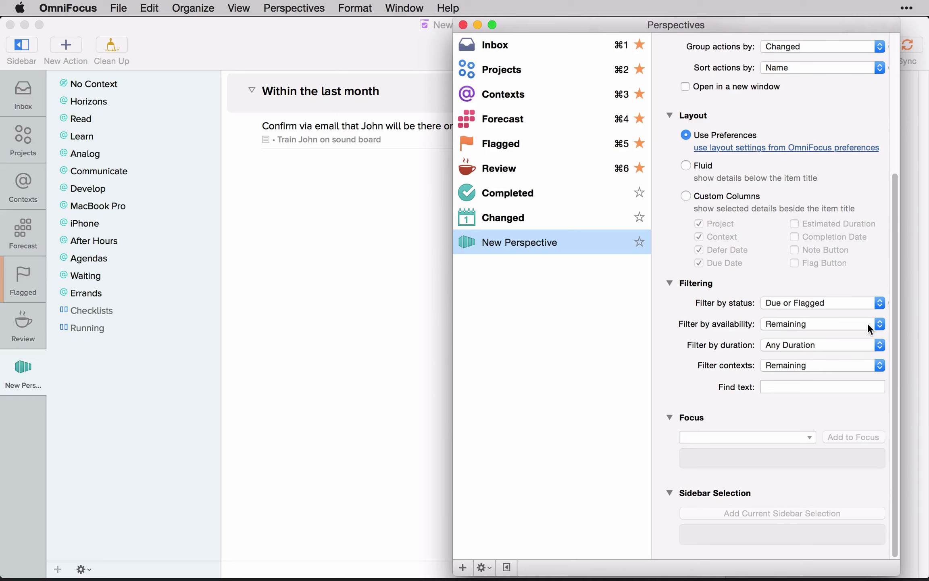
left_click(868, 303)
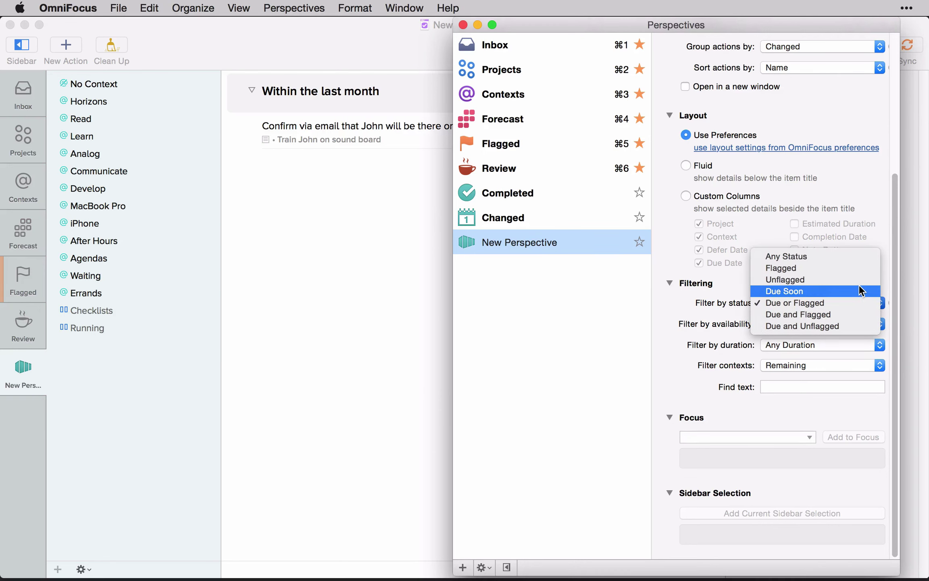
left_click(856, 256)
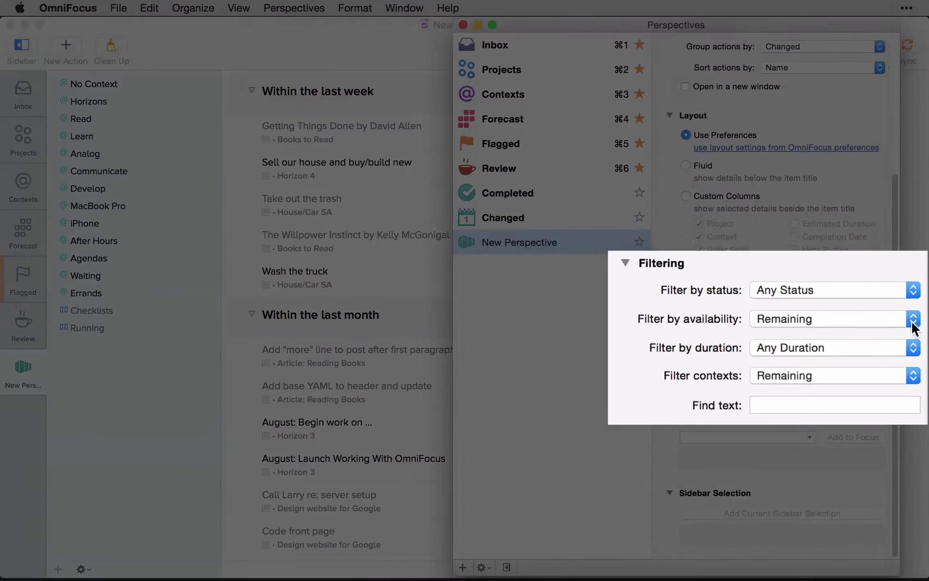
Try filtering New Perspective by Available and by First Available availability
left_click(878, 325)
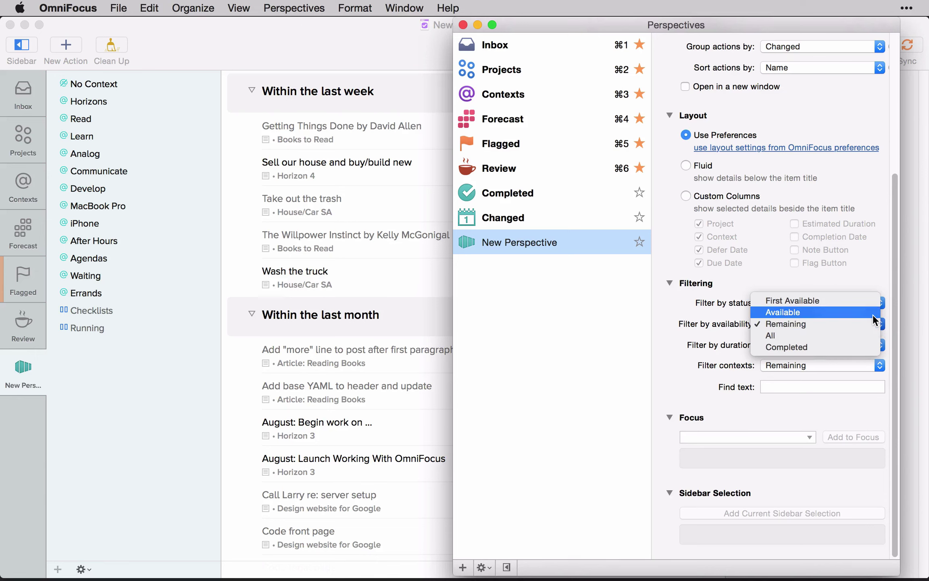
left_click(872, 314)
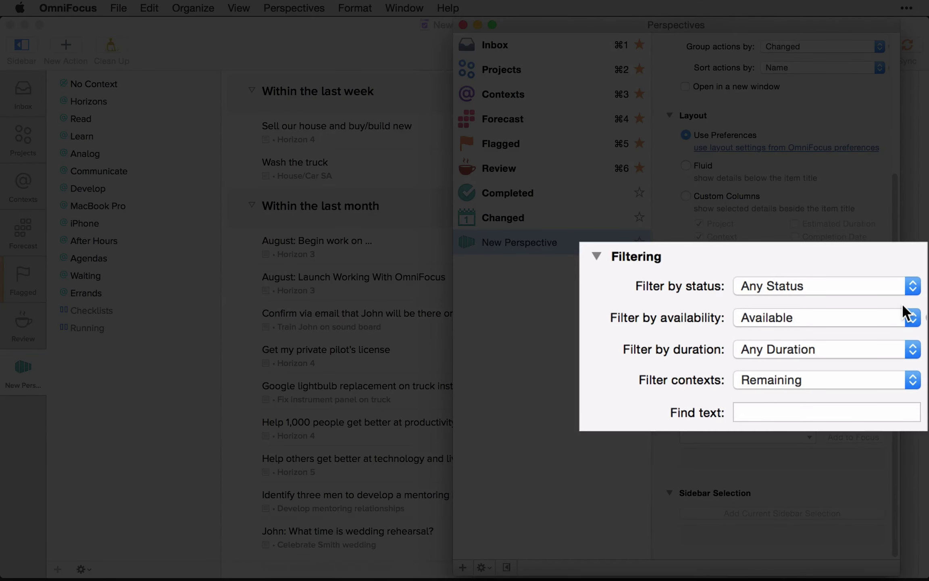
left_click(909, 315)
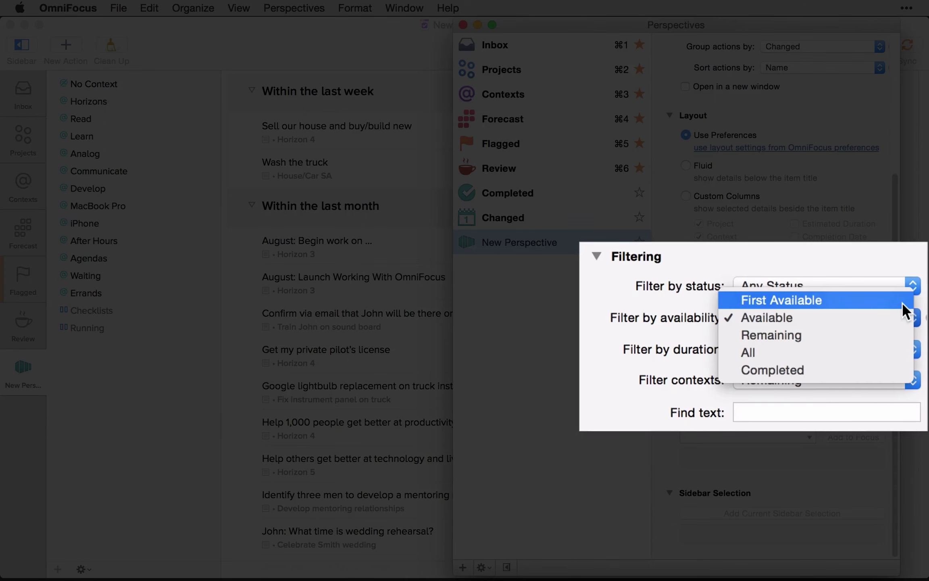
left_click(873, 314)
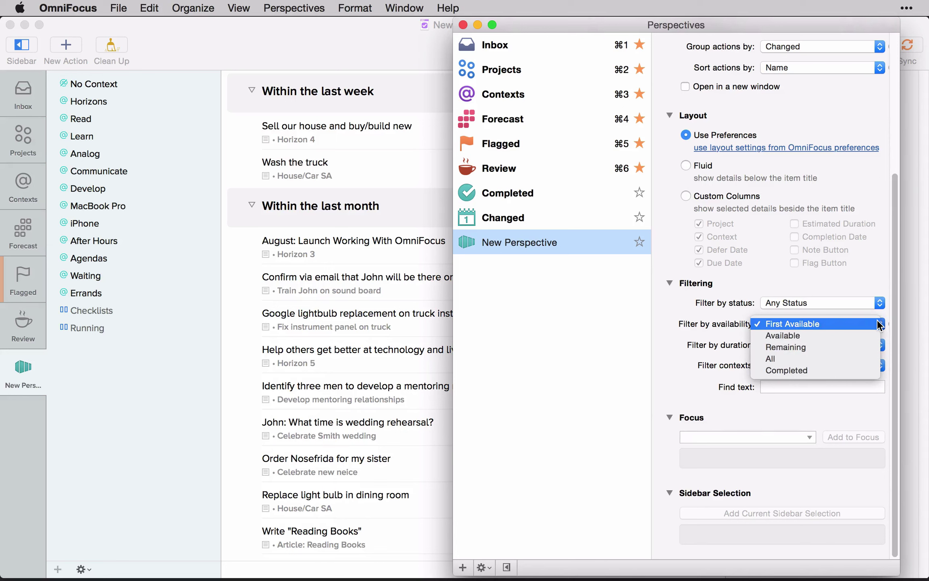
Try the All and Completed availability filters and set New Perspective's availability filter back to Remaining
left_click(873, 355)
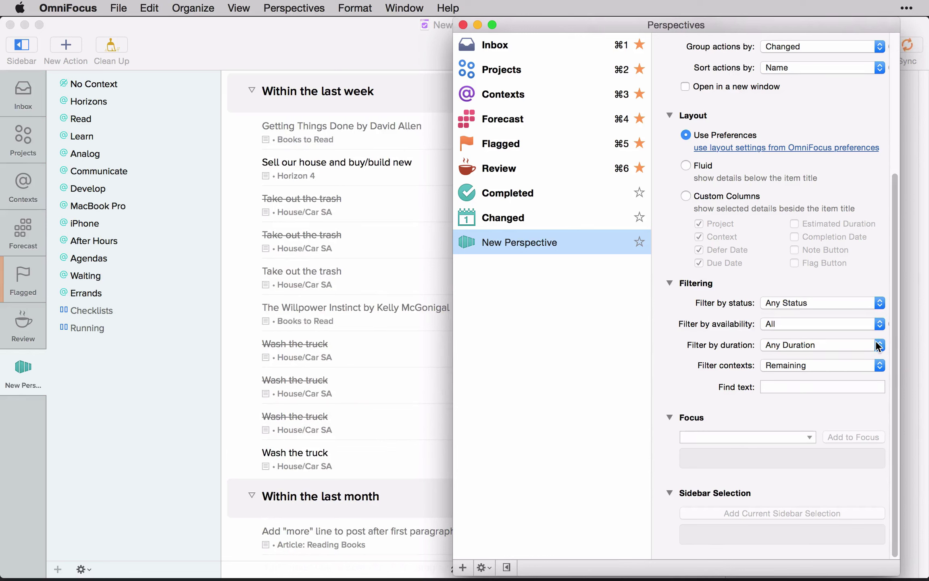
left_click(880, 328)
left_click(878, 335)
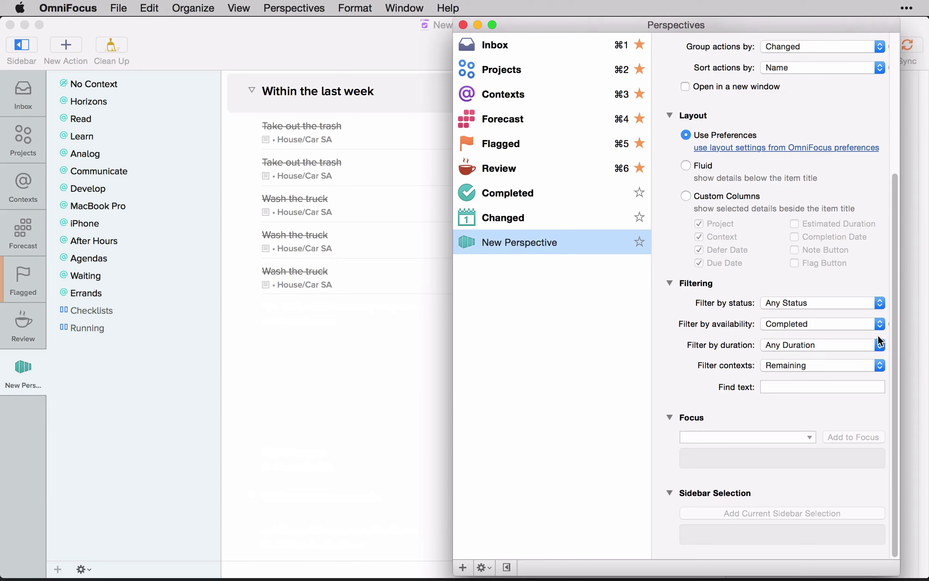
left_click(877, 326)
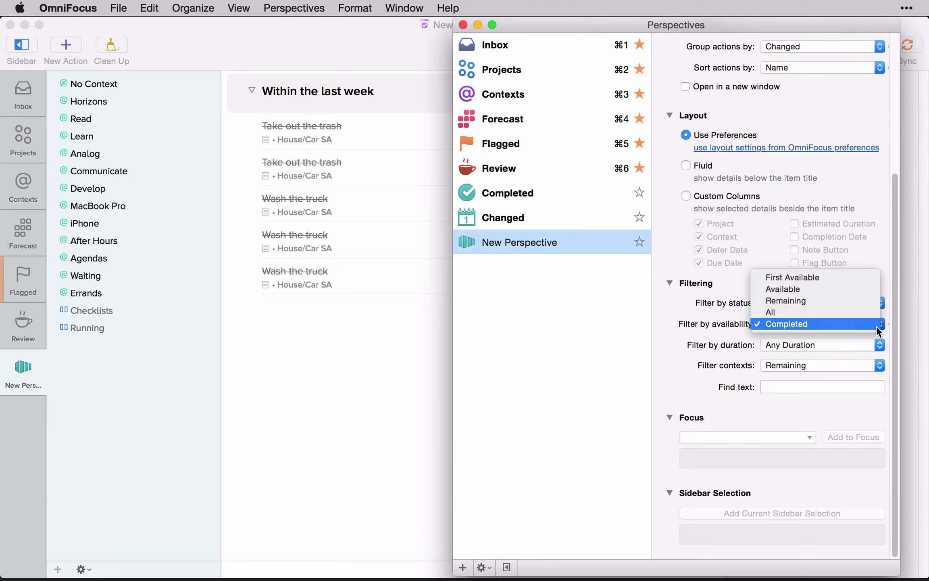
left_click(855, 296)
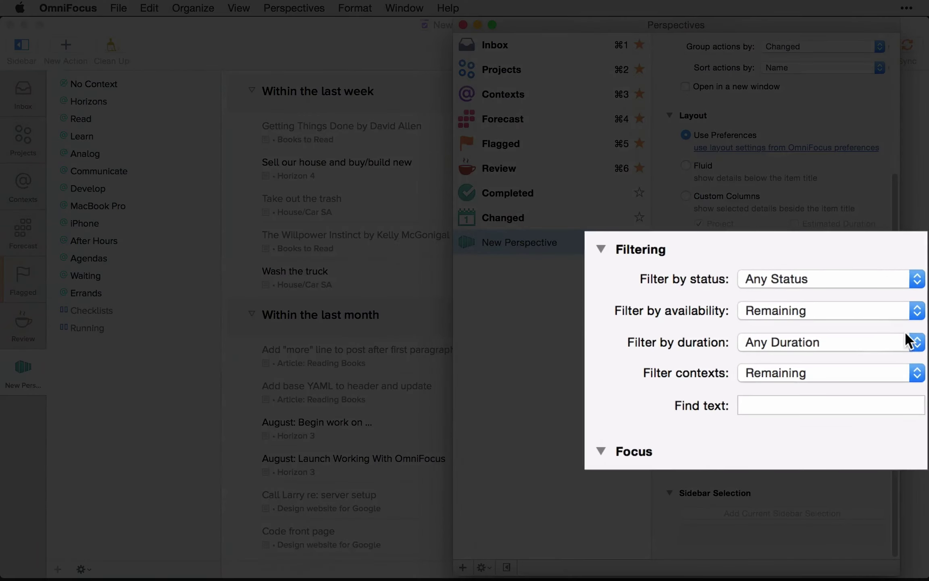
Look through the duration filter choices for New Perspective and keep Any Duration
left_click(915, 345)
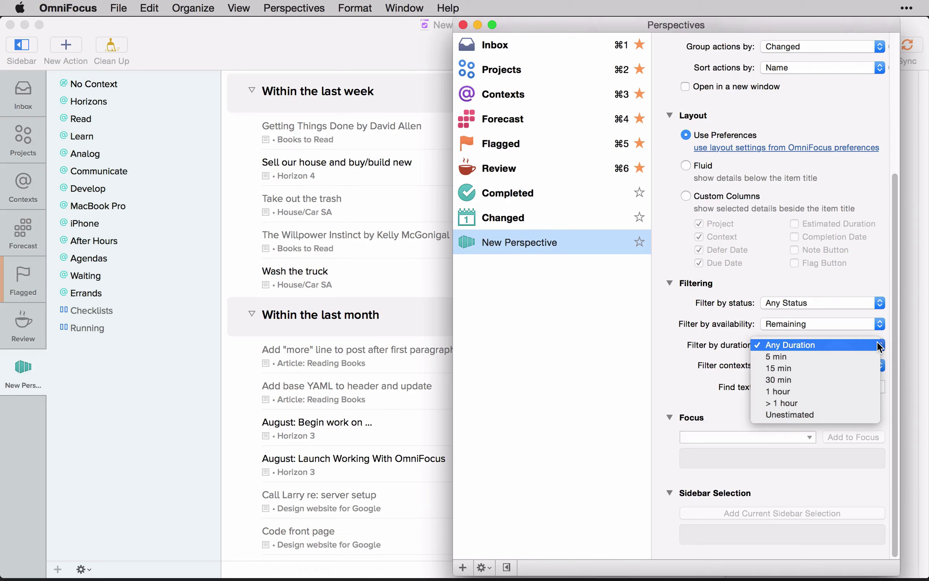
left_click(878, 345)
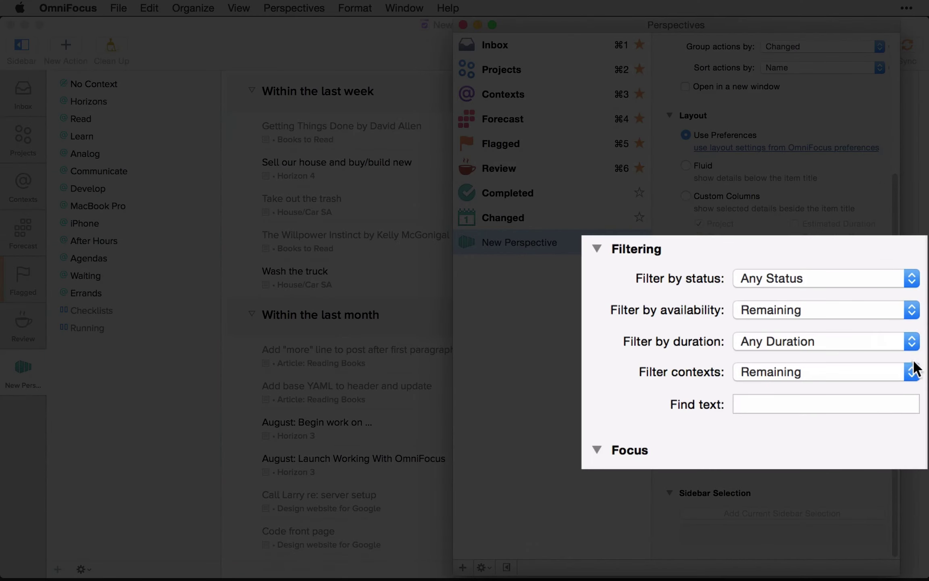
Try the Active and Stalled context filters and set New Perspective's context filter to All Contexts
left_click(879, 365)
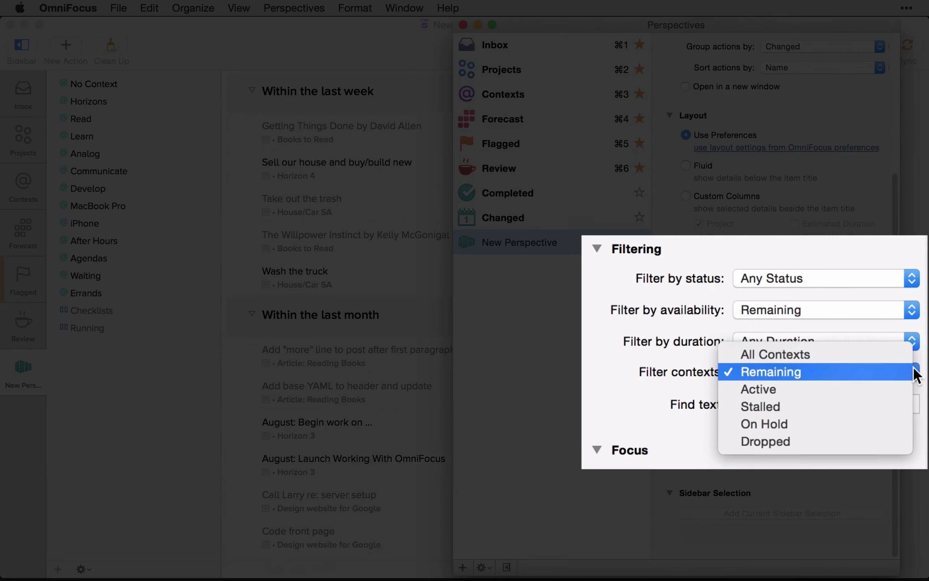
left_click(903, 385)
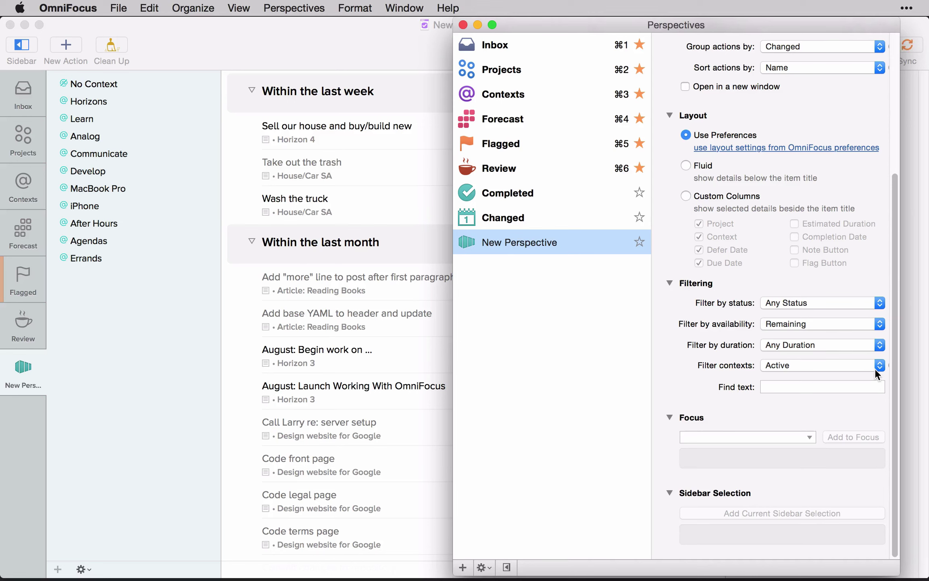
left_click(875, 366)
left_click(875, 372)
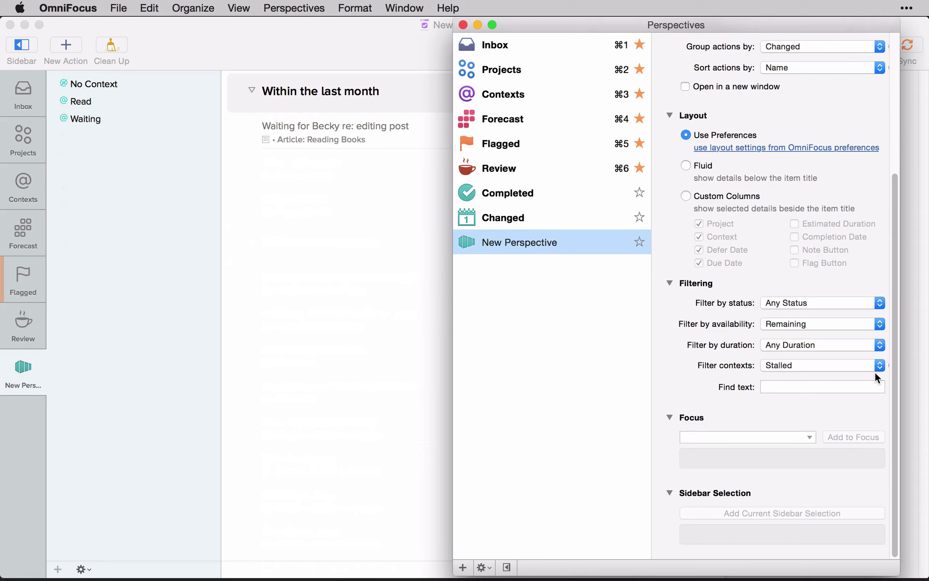
left_click(879, 366)
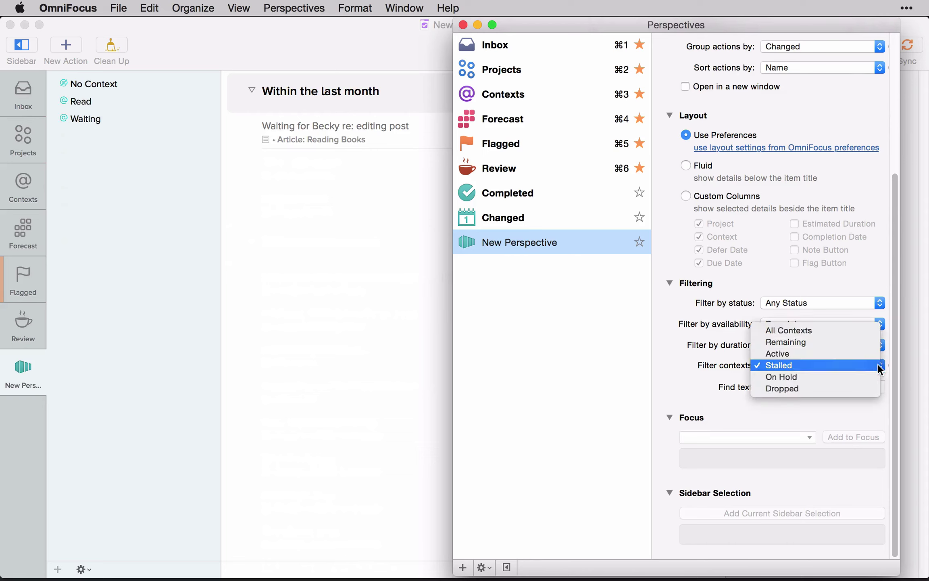
left_click(866, 333)
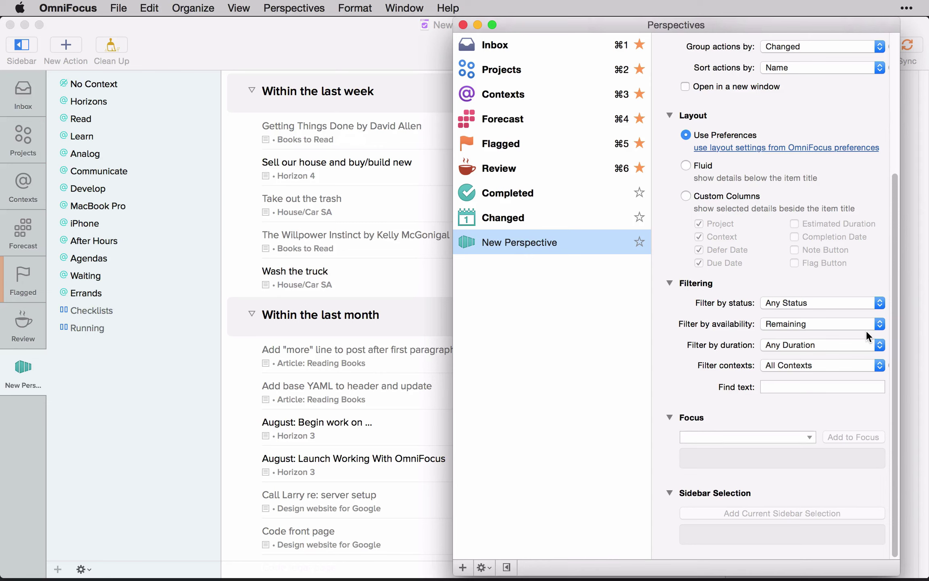
Try filtering New Perspective by the text "Willpower" and clear the text filter
left_click(852, 387)
type("Willpower")
key("Return")
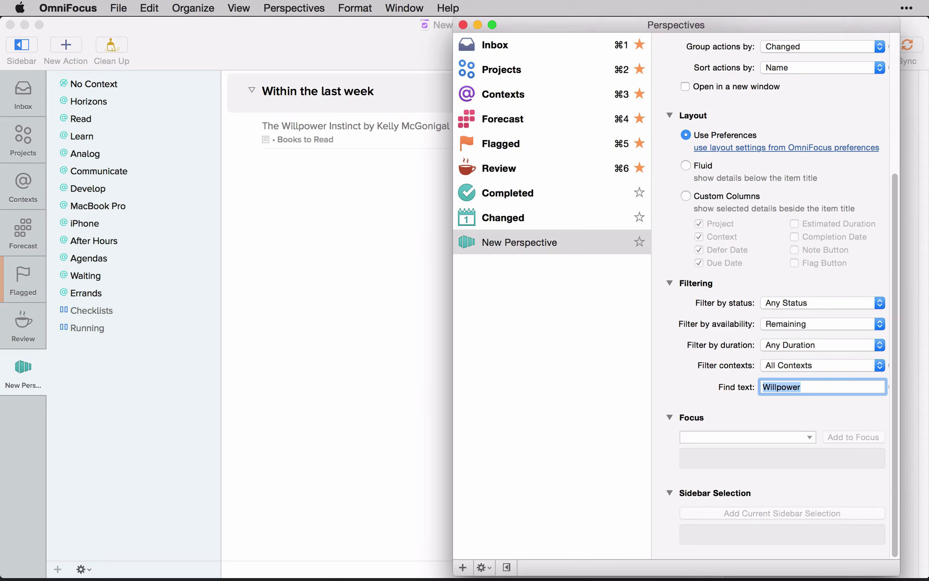
key("BackSpace")
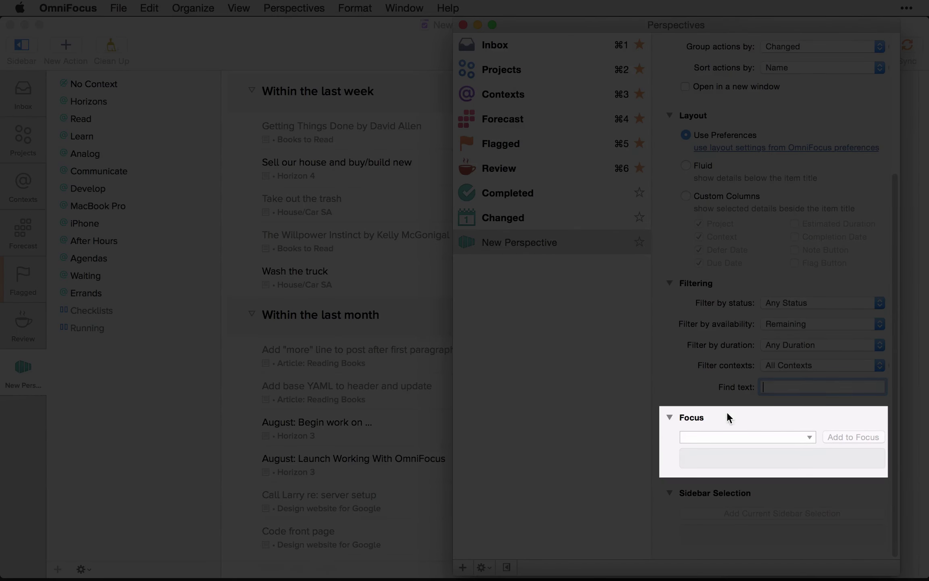
Try focusing New Perspective on the Guidance folder and remove that focus
left_click(728, 437)
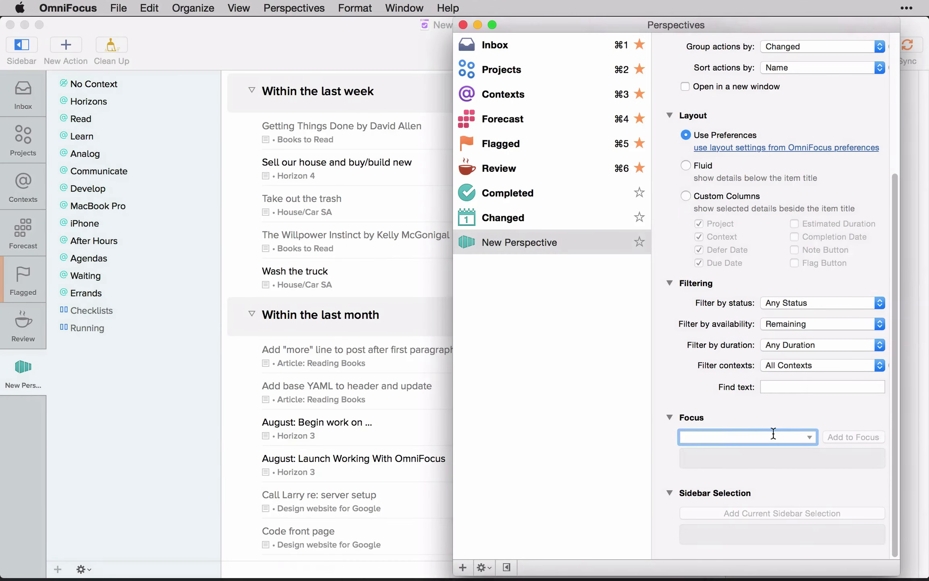
left_click(811, 436)
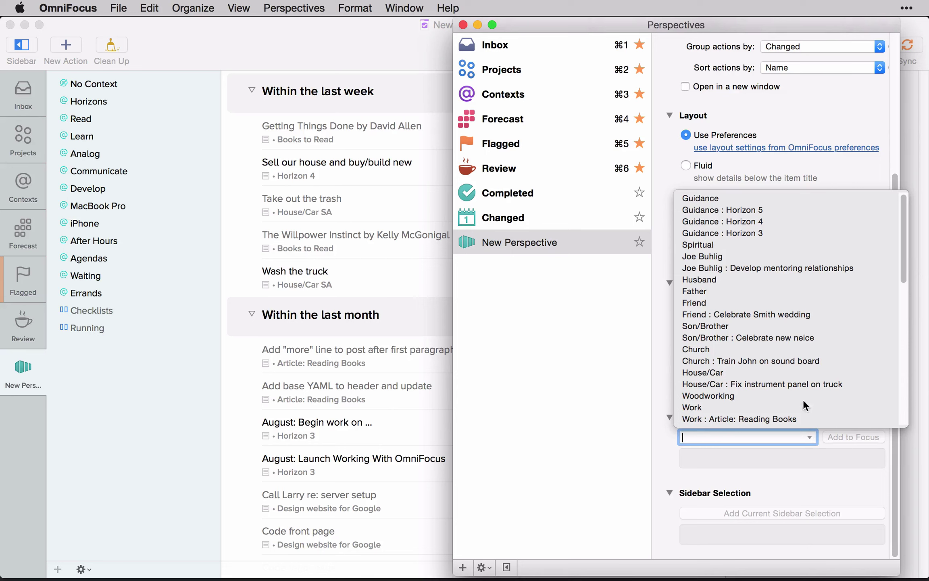
left_click(786, 197)
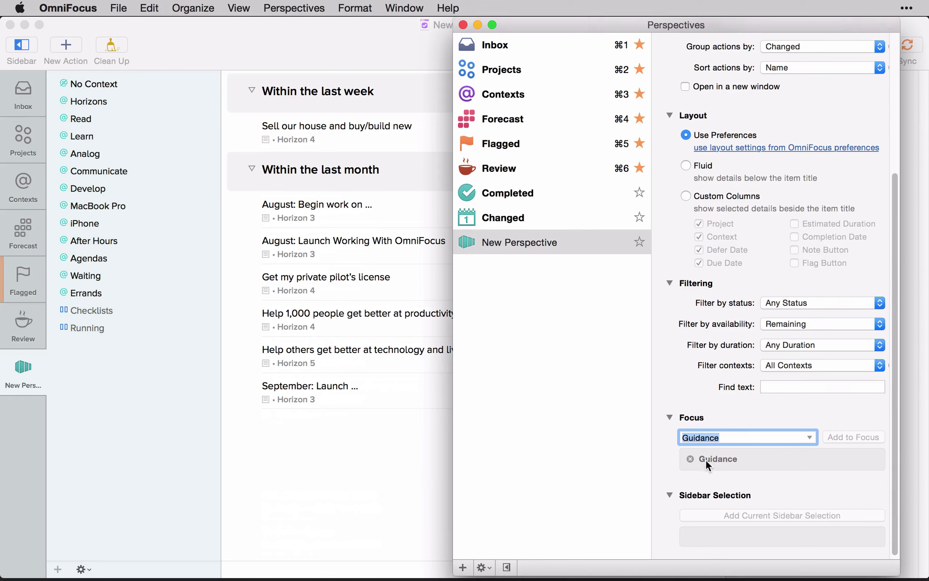
left_click(690, 458)
Try focusing New Perspective on the House/Car and Church folders together, and remove both from the focus
left_click(809, 437)
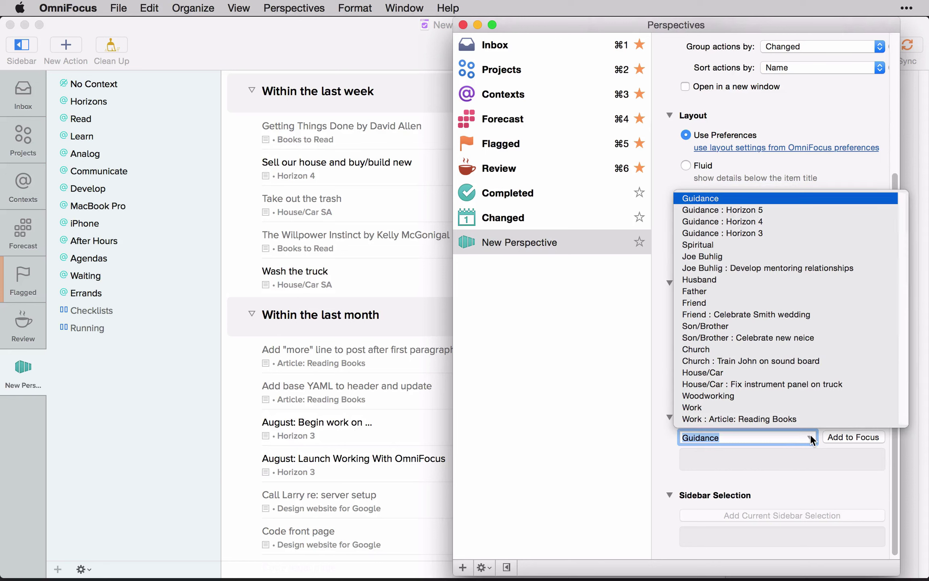
left_click(769, 376)
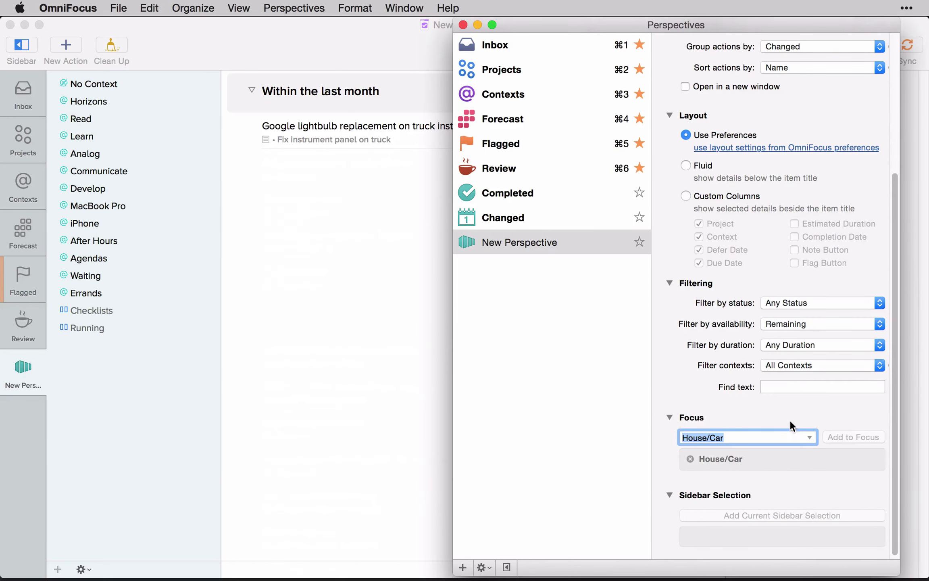
left_click(808, 435)
left_click(782, 350)
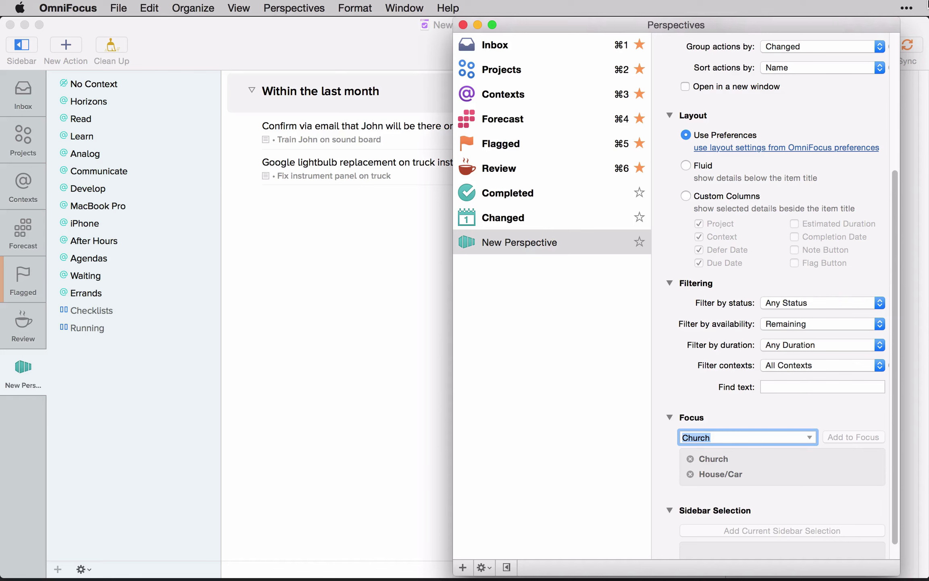
left_click(691, 459)
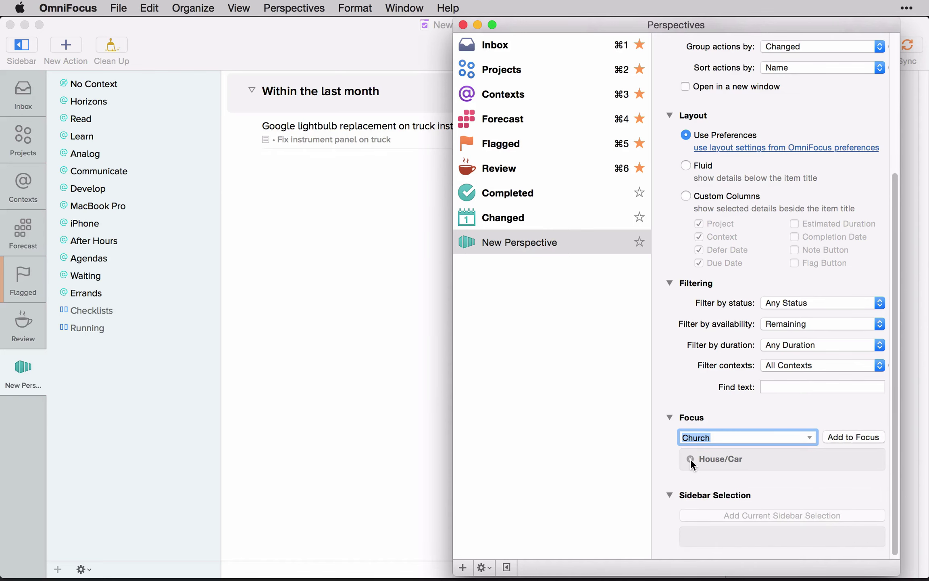
left_click(692, 459)
key("BackSpace")
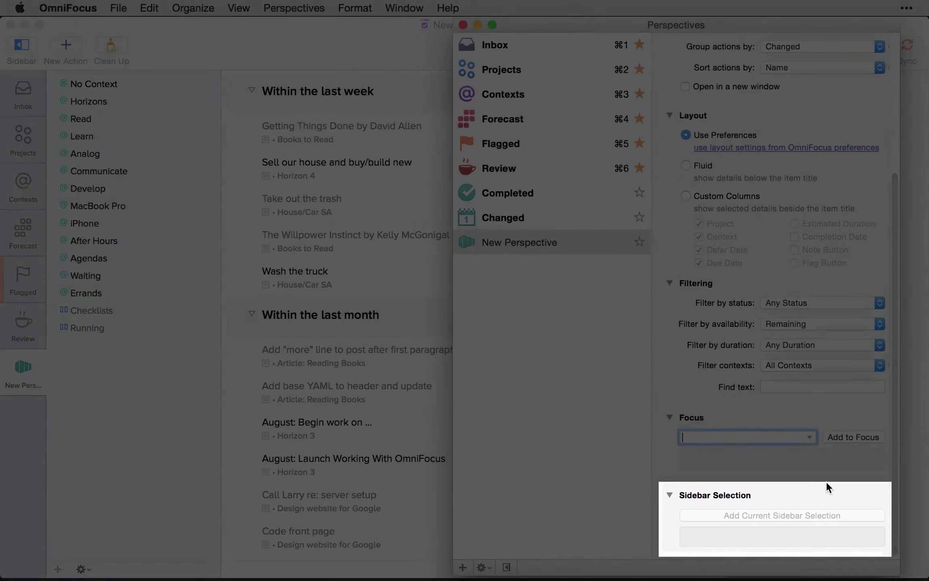
Select the Horizons, Read and Learn contexts in the main window and add them as New Perspective's sidebar selection
key("super+w")
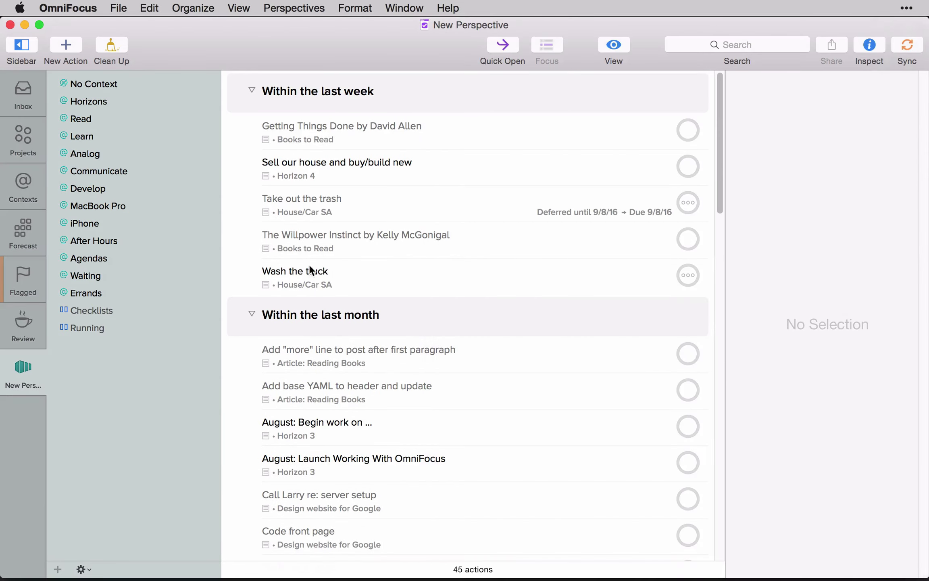
left_click(121, 100)
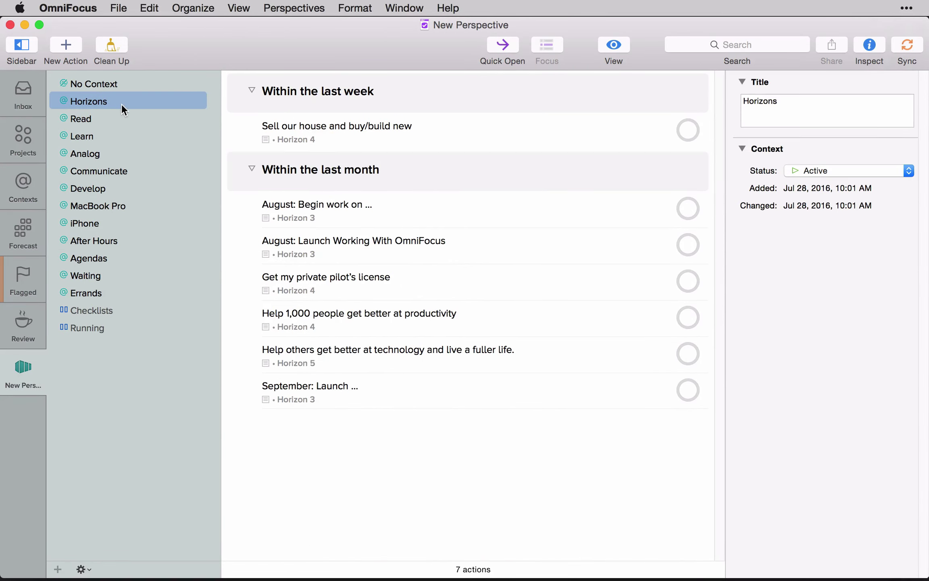
left_click(120, 114, "super")
left_click(120, 136, "super")
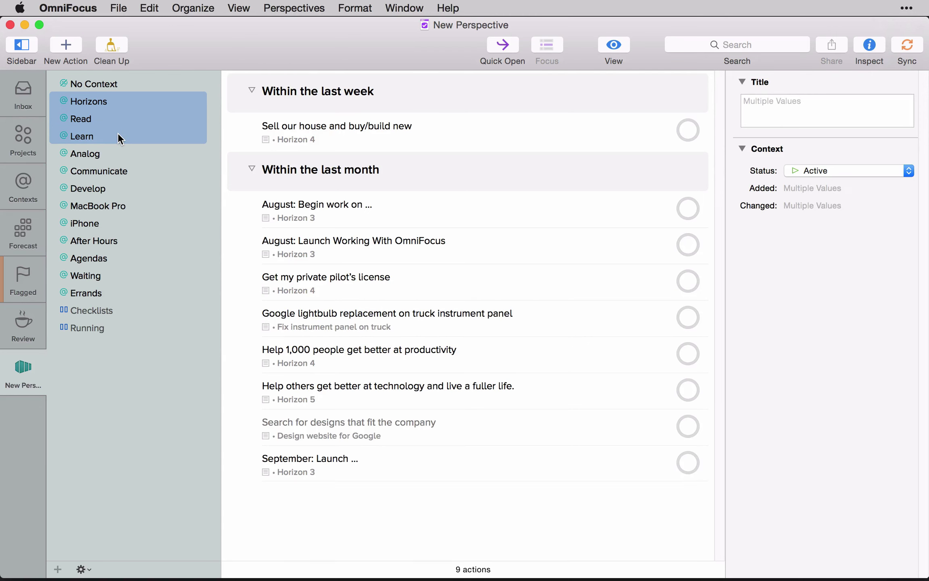
key("super+alt+p")
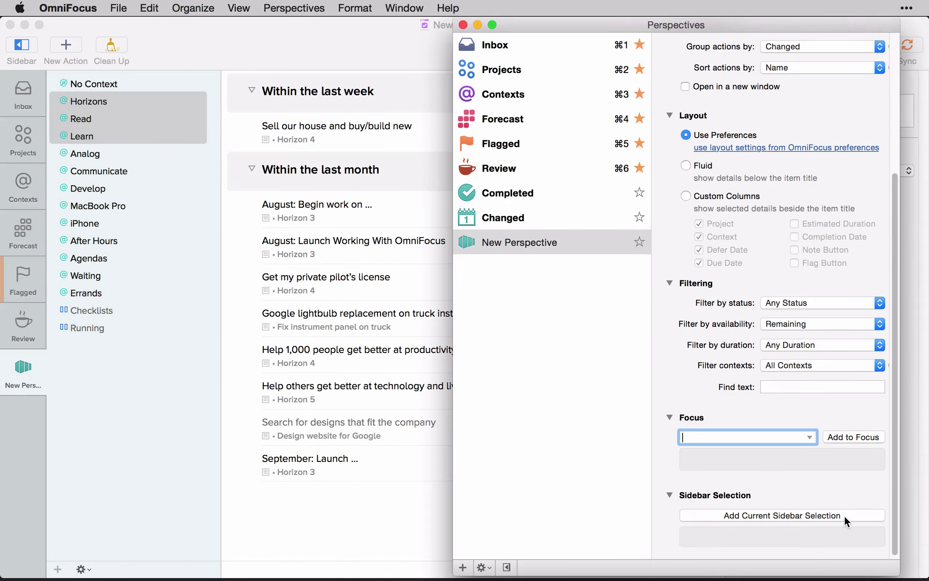
left_click(844, 515)
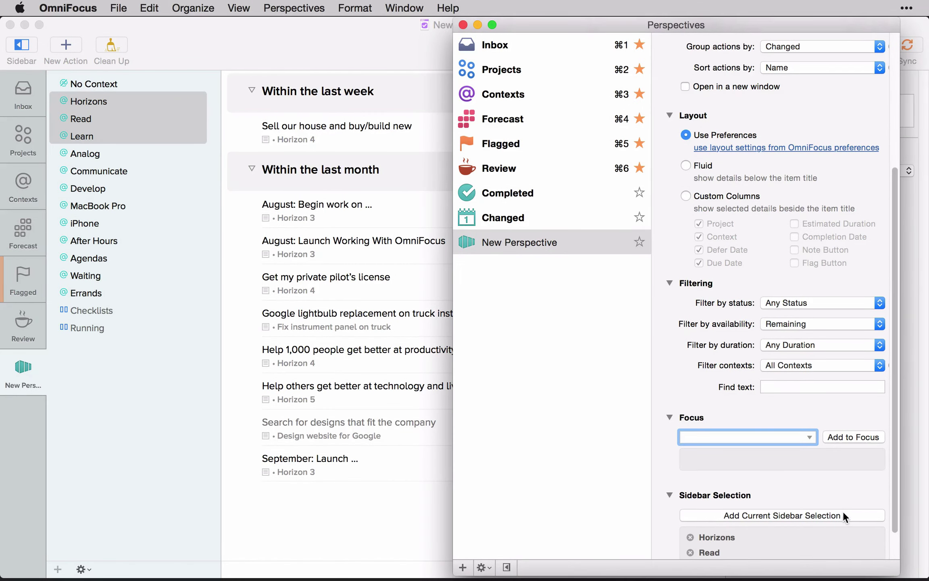
scroll(835, 489, "down", 2)
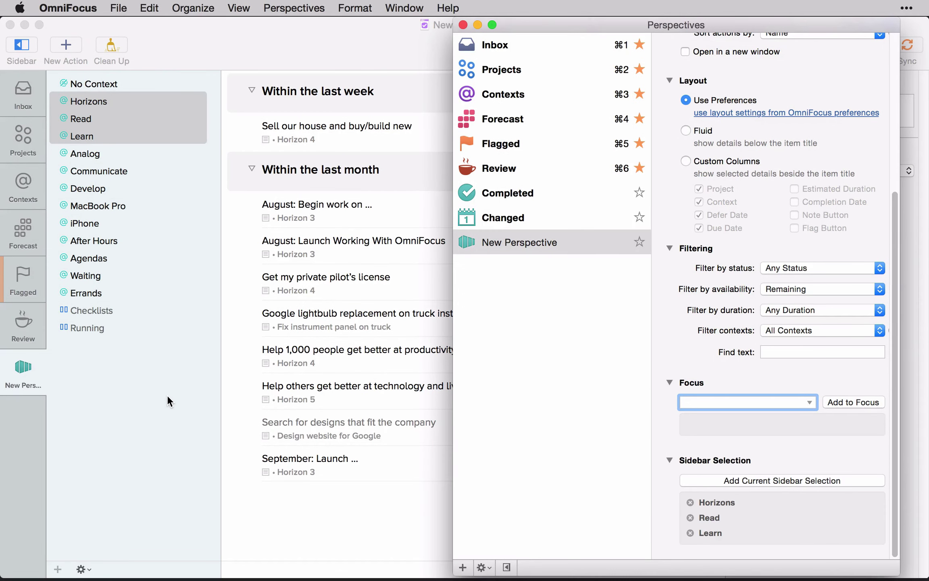
Switch to Projects, reopen New Perspective to check its saved sidebar selection, and return to its settings
key("super+w")
left_click(27, 140)
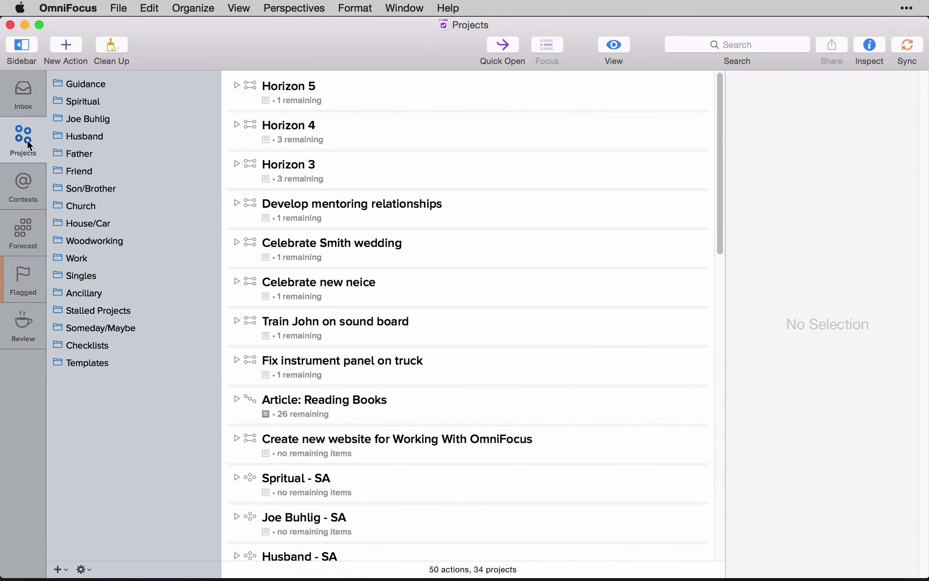
key("ctrl+super+p")
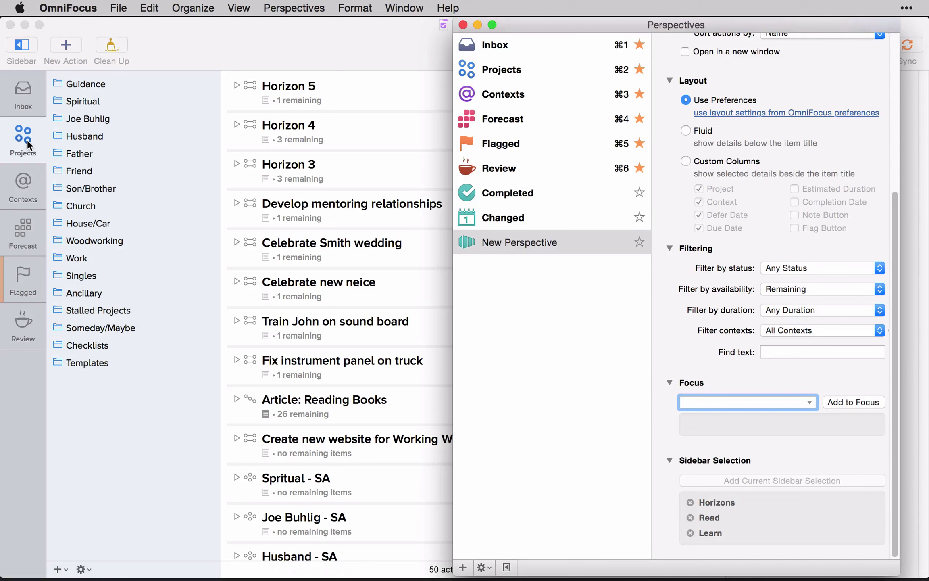
double_click(462, 247)
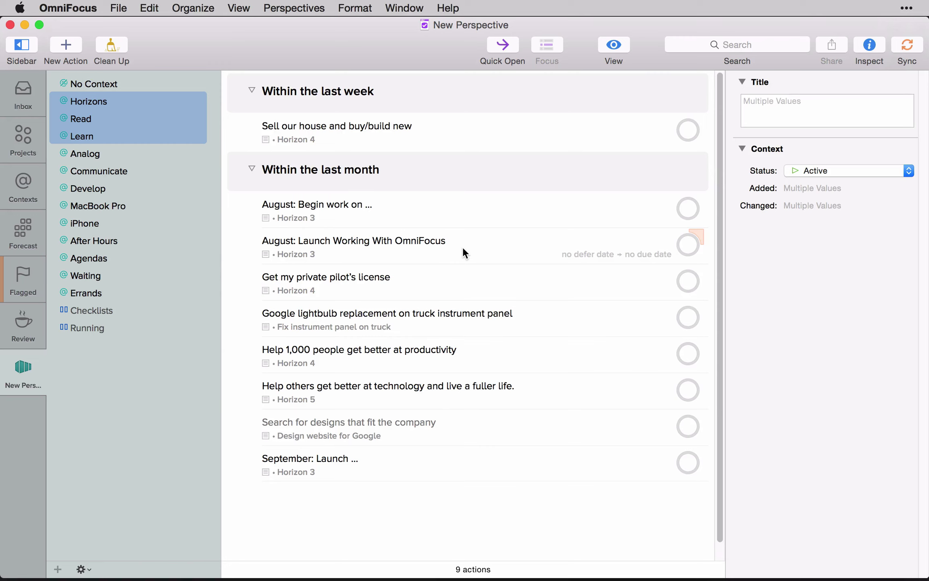
key("super+alt+p")
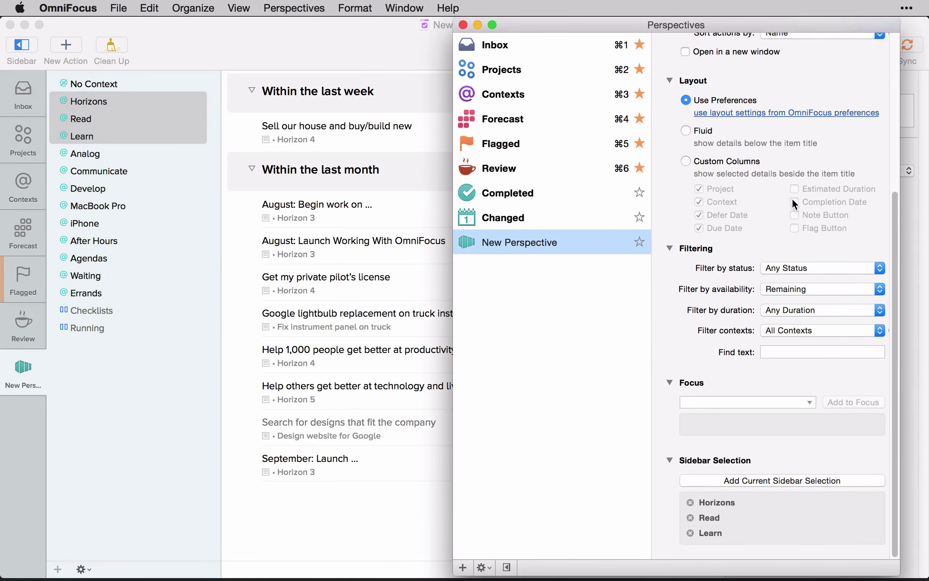
Rename New Perspective to New and give it the calendar icon
scroll(793, 198, "up", 6)
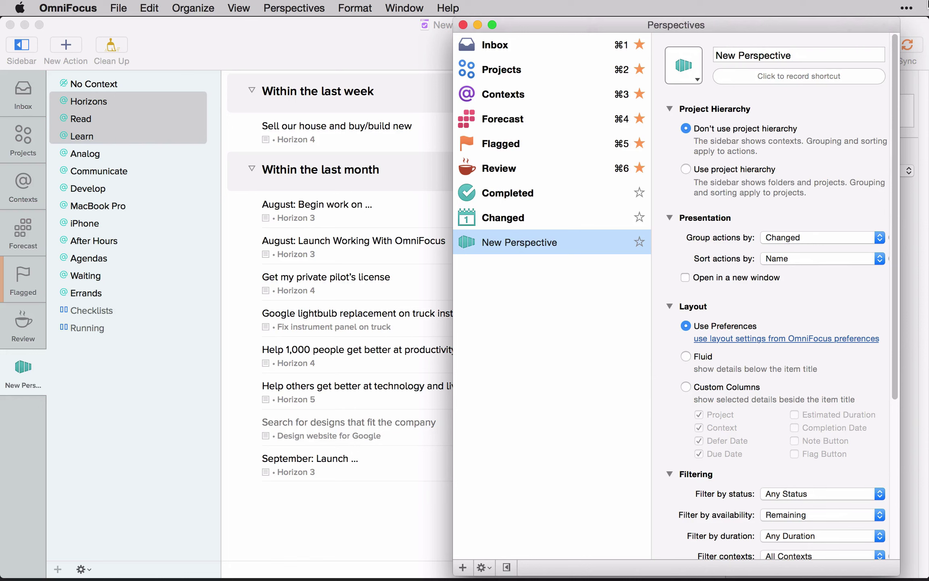
left_click(823, 55)
key("alt+shift+Left")
key("BackSpace")
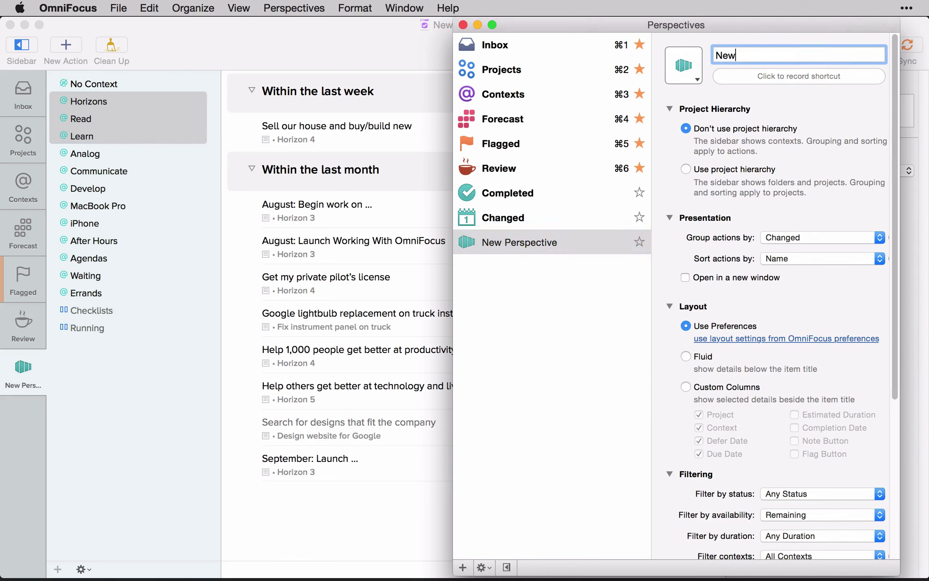
key("Return")
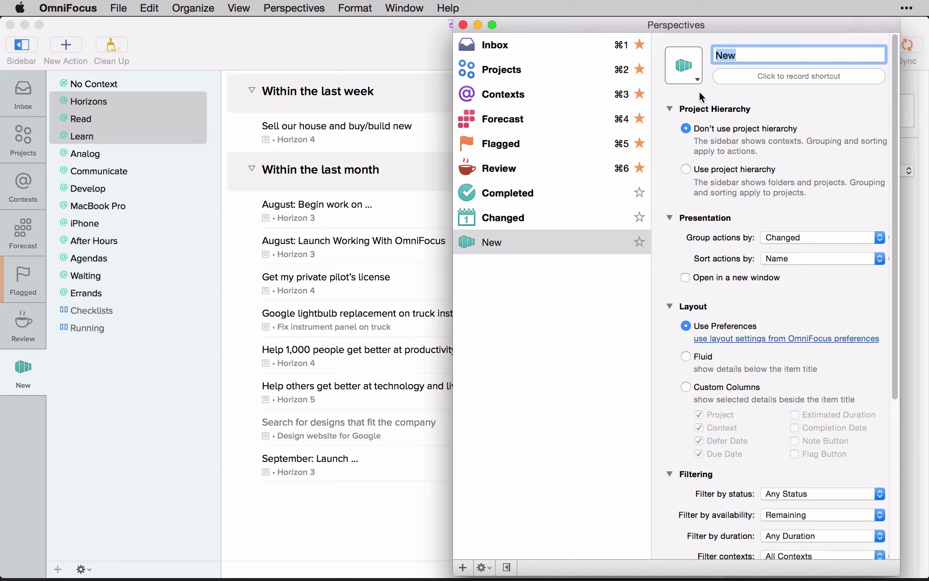
left_click(699, 80)
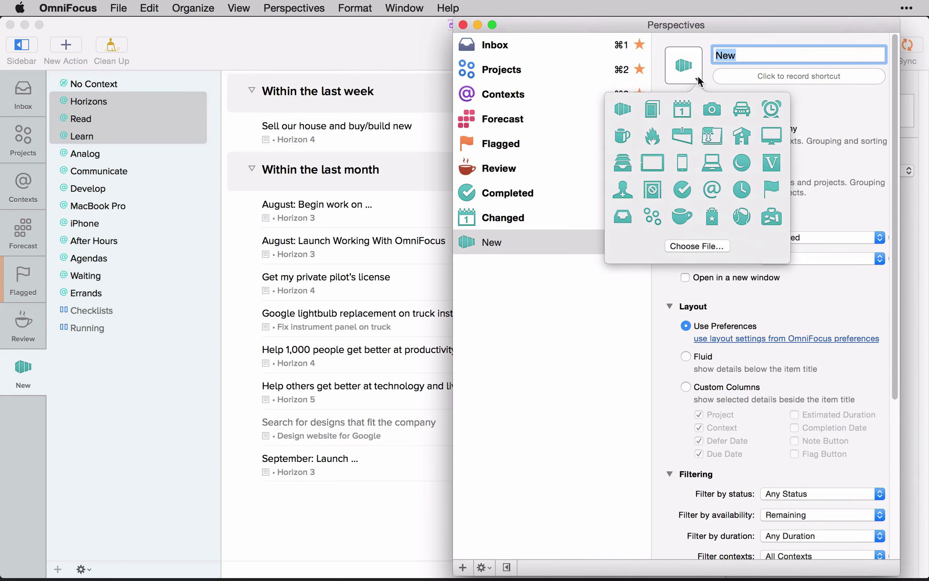
left_click(688, 106)
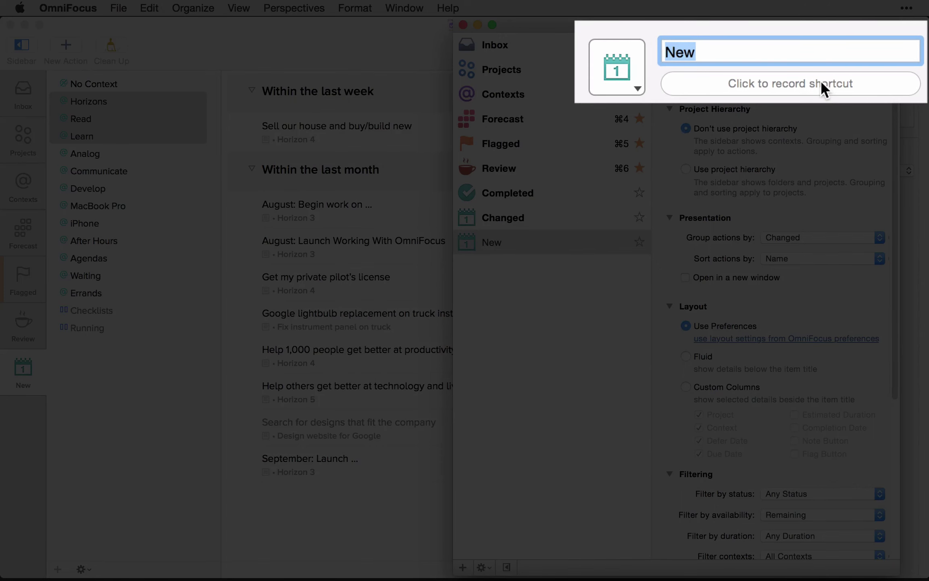
Assign the shortcut Control-Option-N to the New perspective and test it from the Projects view
left_click(819, 76)
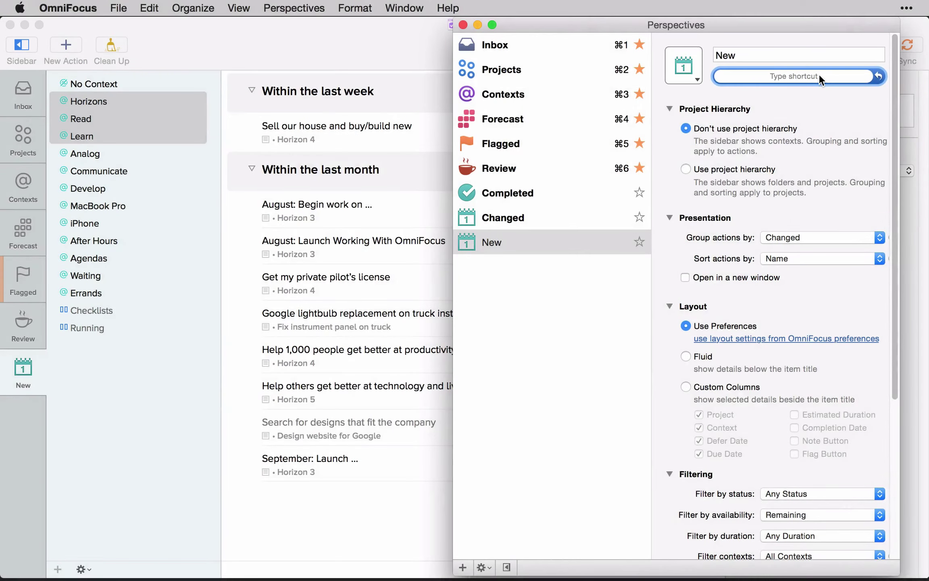
key("ctrl+alt+n")
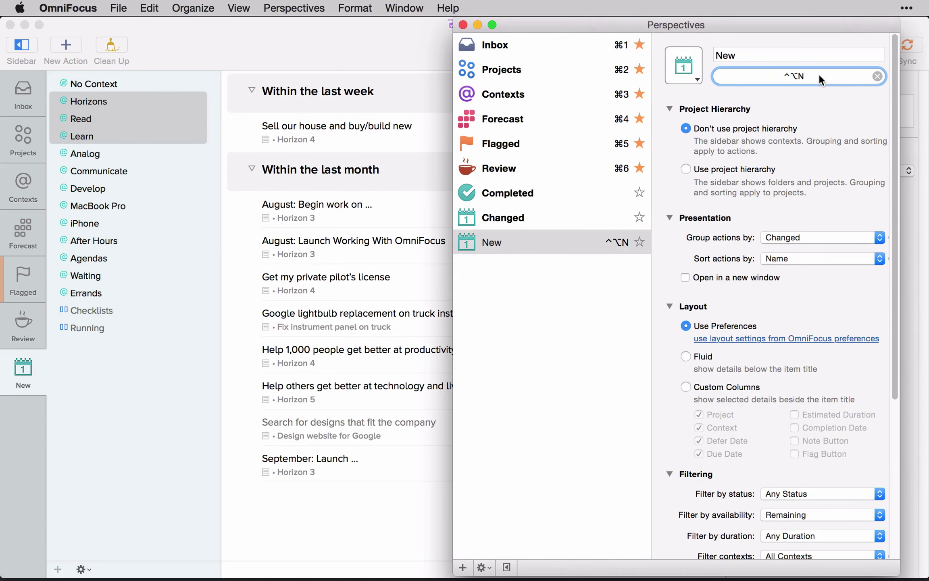
key("super+w")
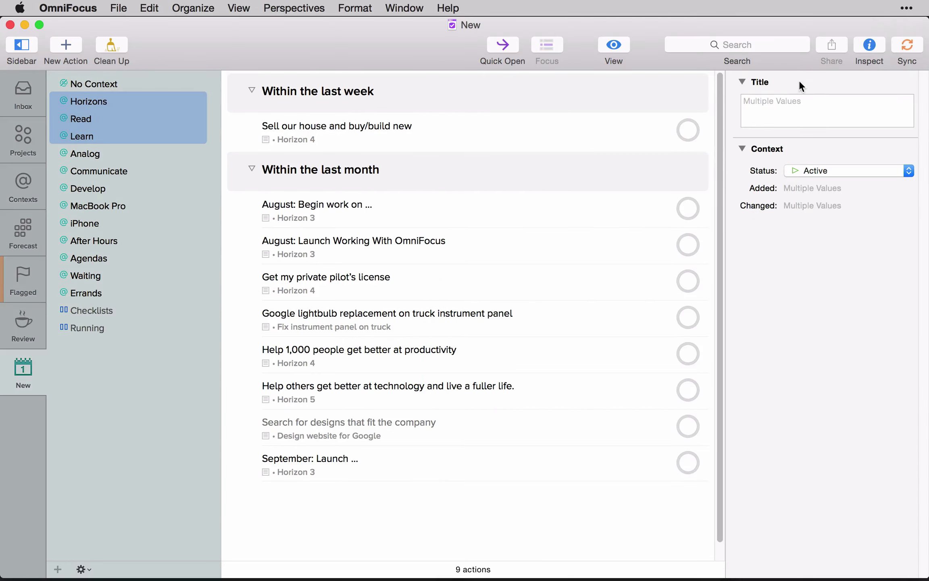
left_click(38, 132)
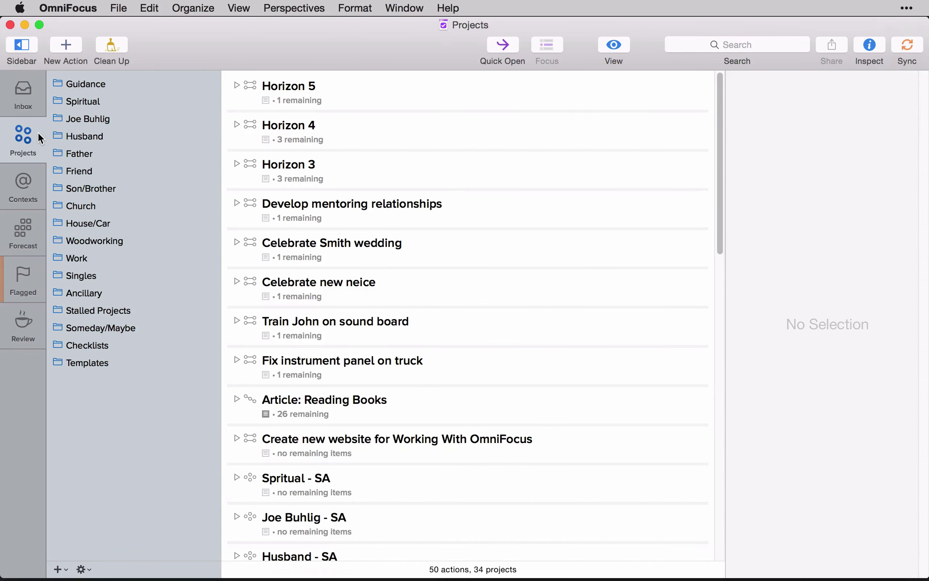
key("ctrl+alt+n")
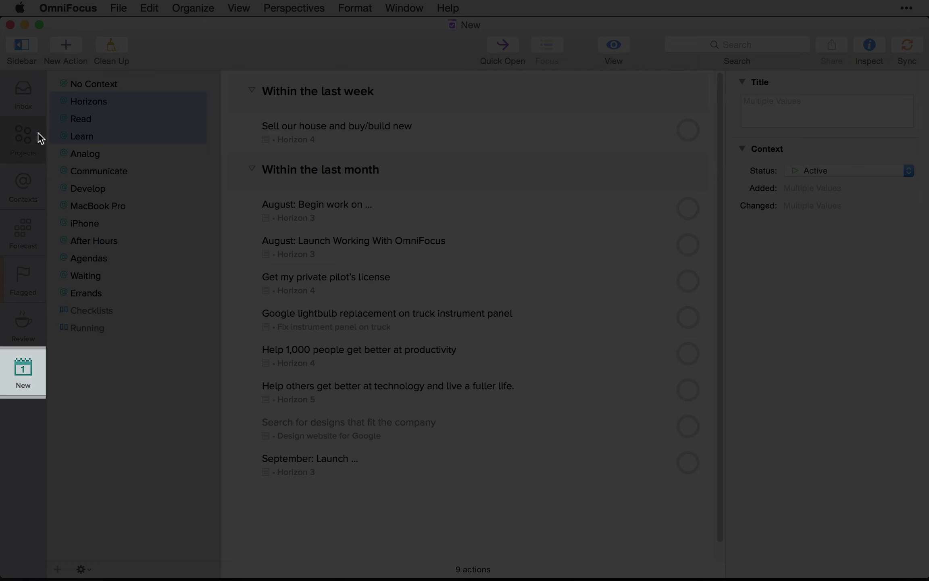
Star the New perspective as a favorite while in Projects, and open it from the perspectives bar
left_click(38, 134)
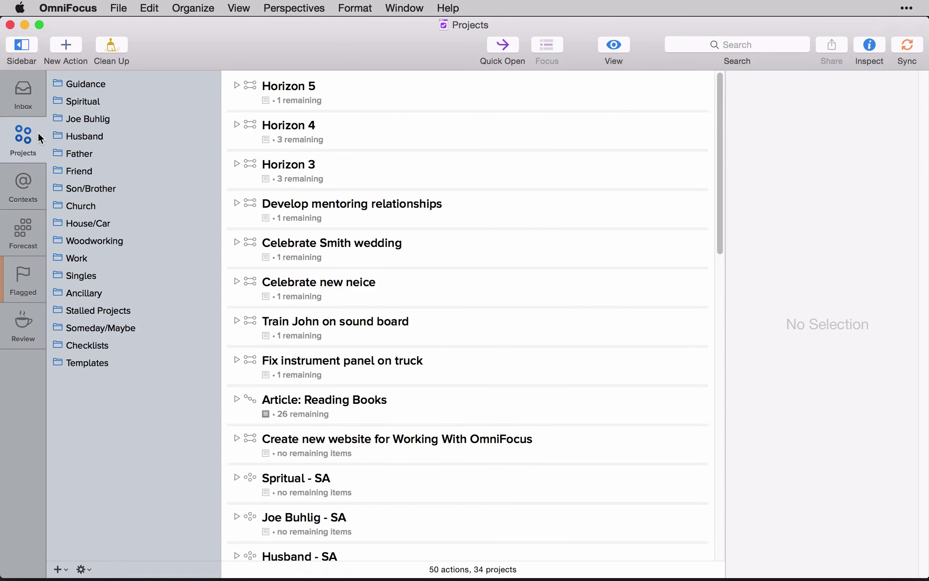
key("super+shift+p")
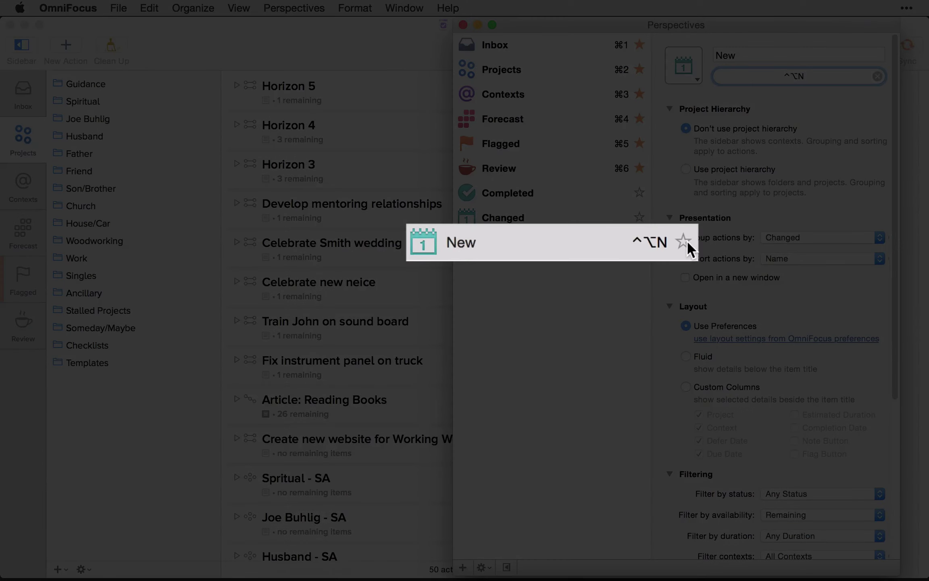
left_click(640, 241)
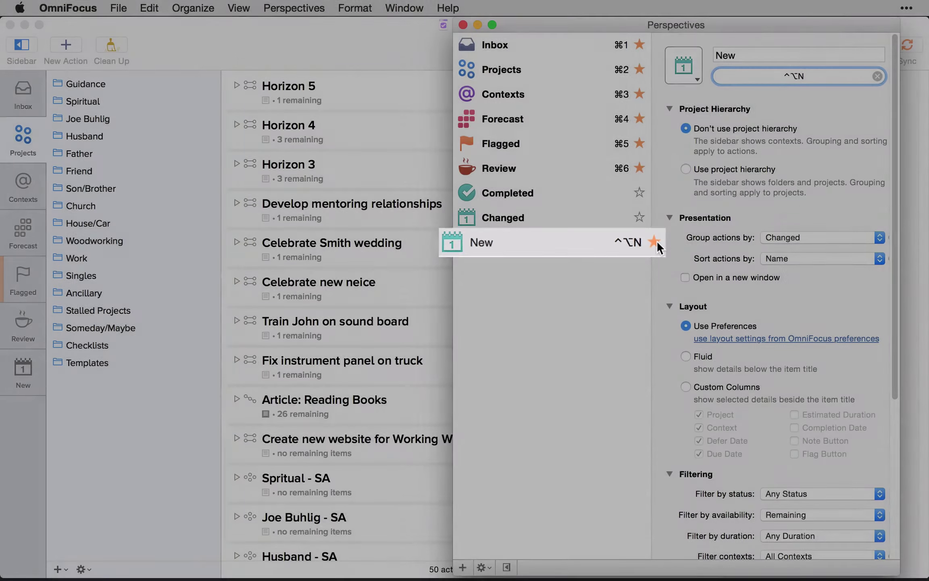
key("super+w")
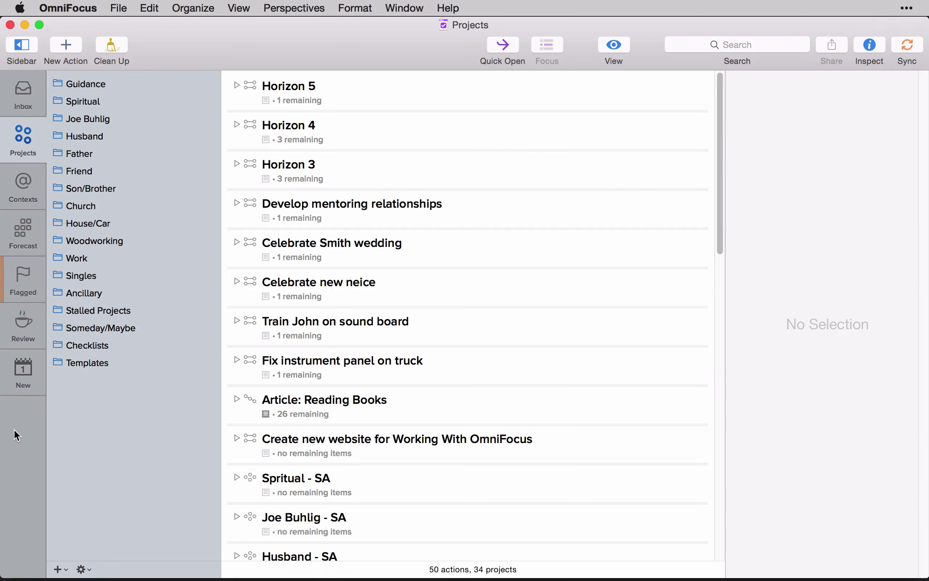
left_click(24, 369)
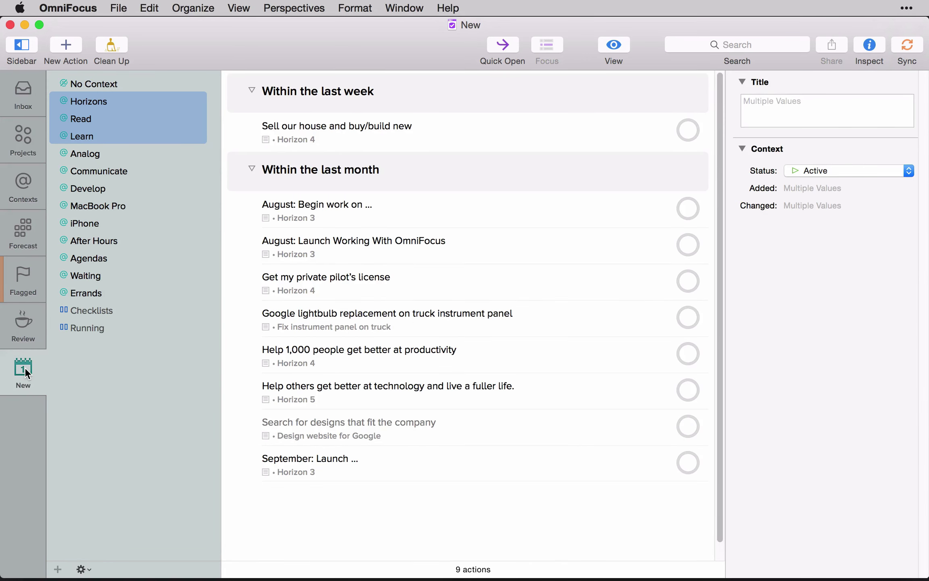
Set the New perspective to use the project hierarchy, and review its project grouping, layout and filtering options
key("alt+super+p")
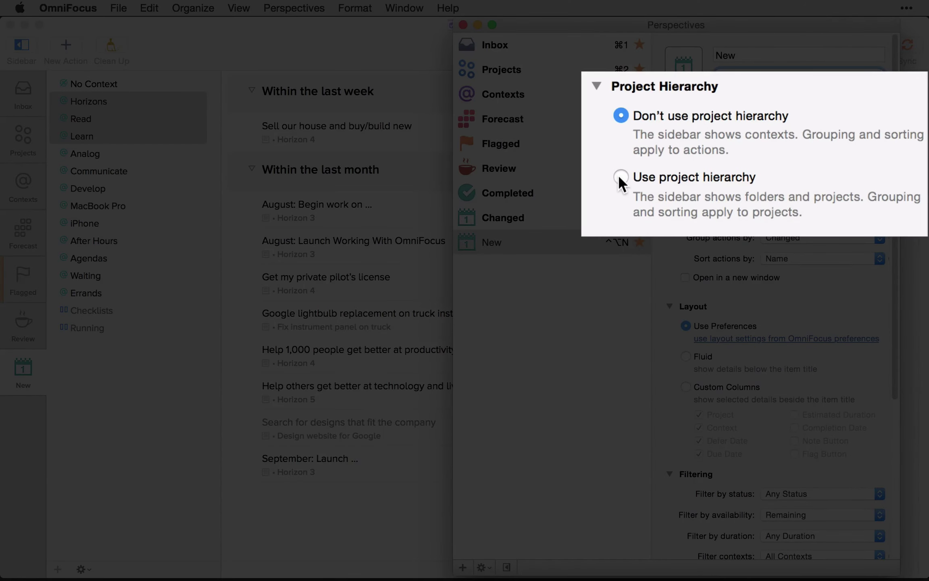
left_click(619, 177)
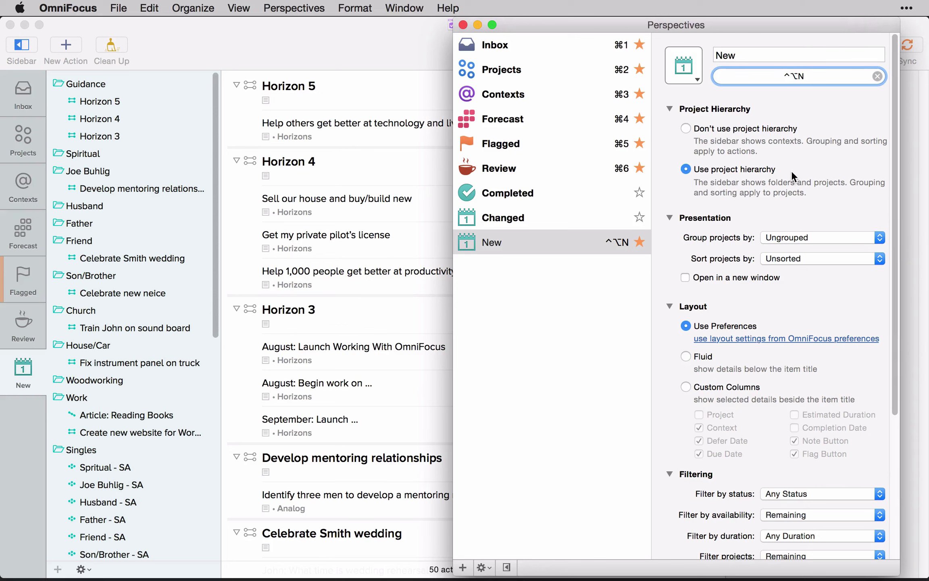
left_click(826, 238)
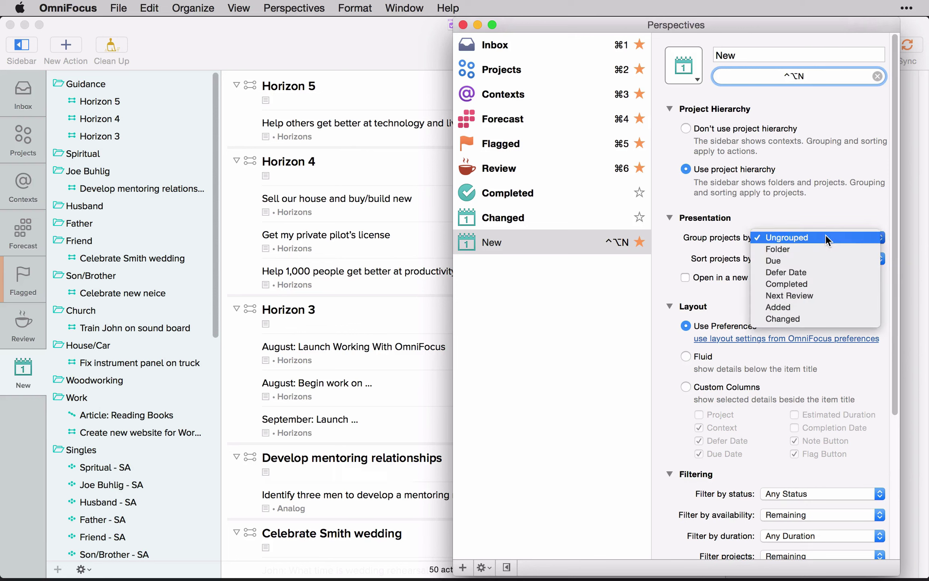
left_click(826, 234)
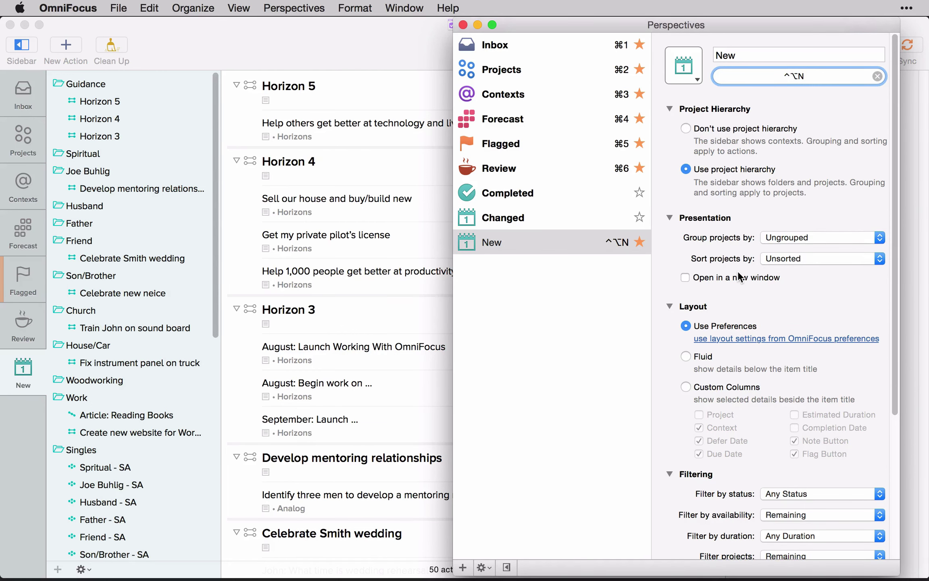
scroll(739, 275, "down", 5)
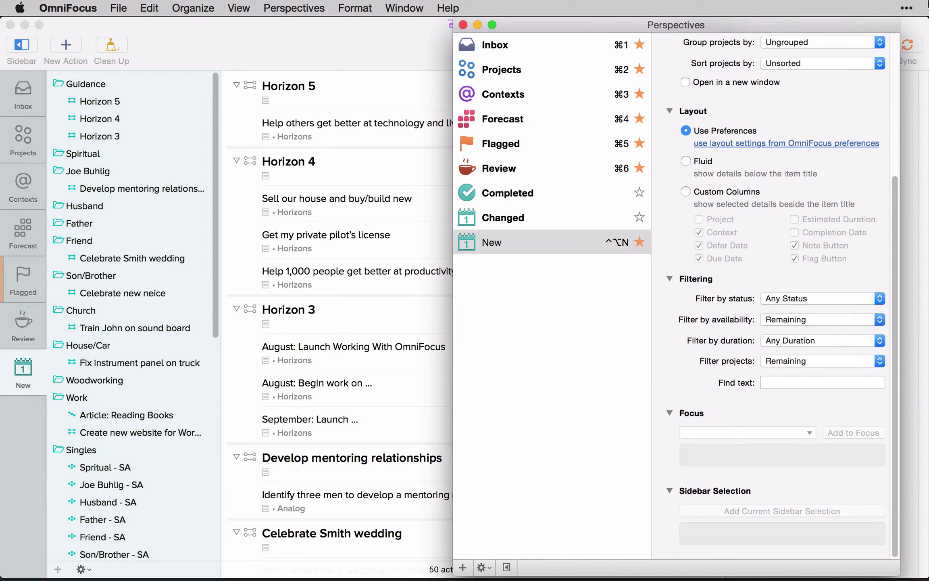